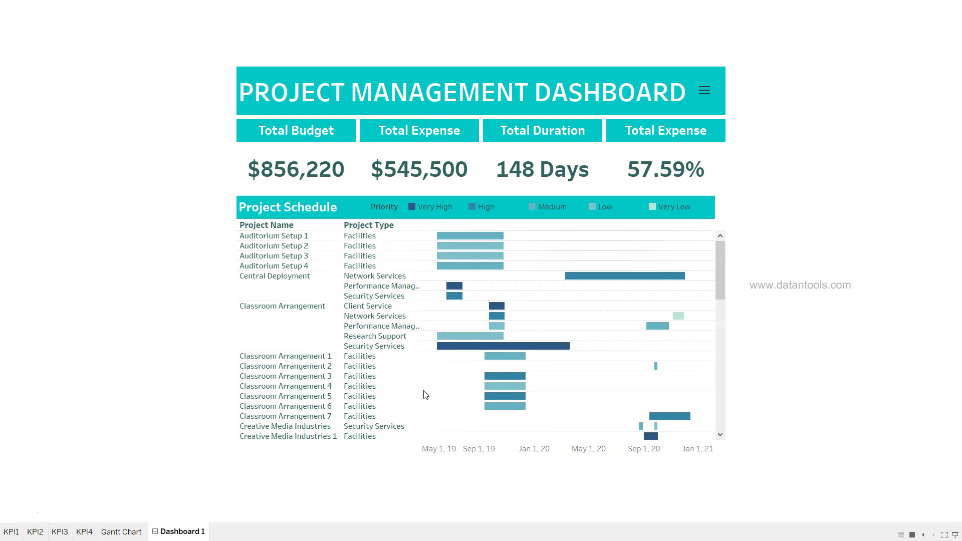
Look through the projects and their timeline bars in the Project Schedule chart
{"action": "left_click_drag", "start_coordinate": [721, 273], "coordinate": [696, 262]}
{"action": "scroll", "coordinate": [556, 369], "scroll_direction": "down", "scroll_amount": 1}
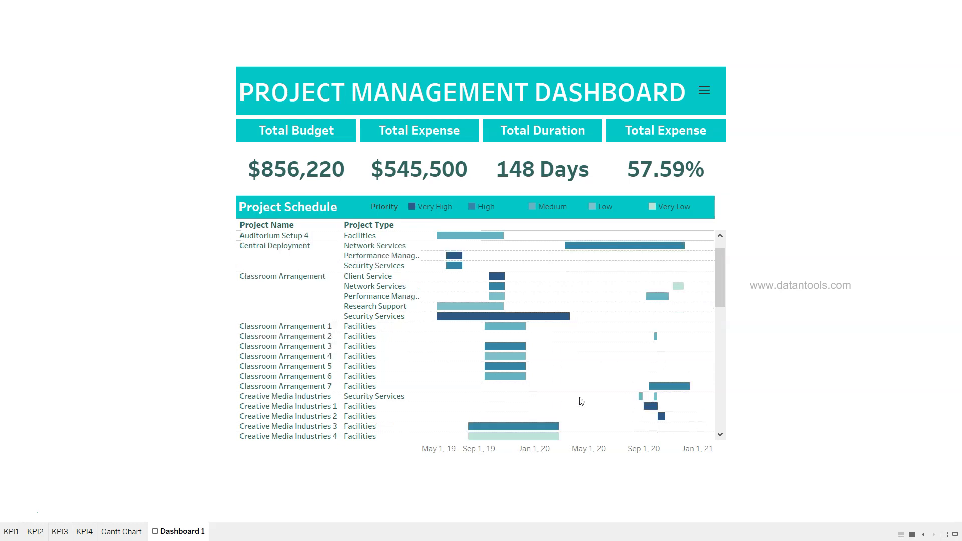
{"action": "scroll", "coordinate": [494, 417], "scroll_direction": "down", "scroll_amount": 3}
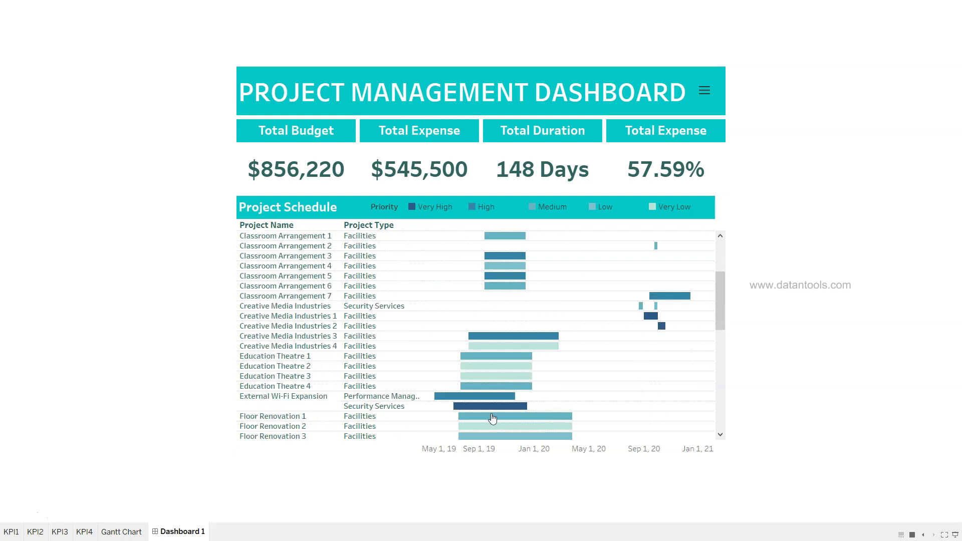
{"action": "mouse_move", "coordinate": [517, 363]}
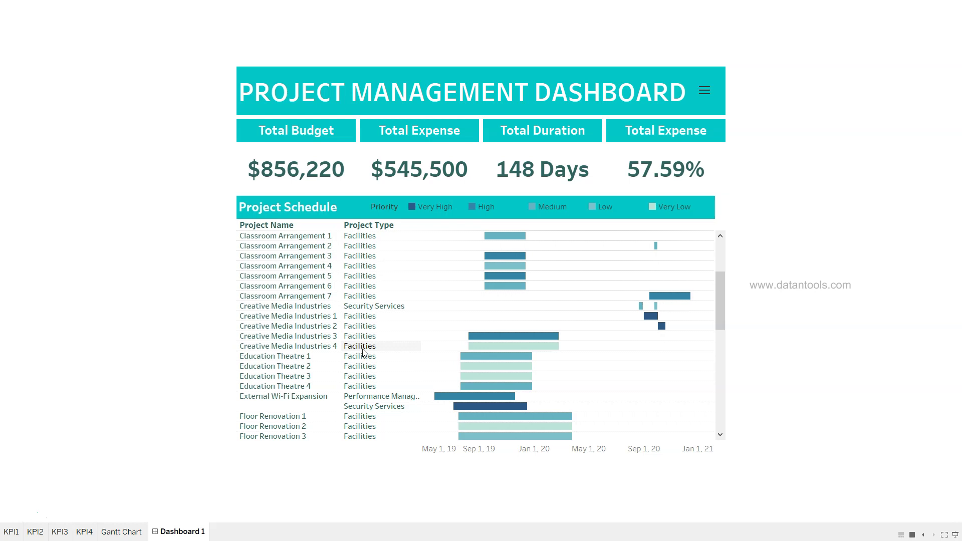
{"action": "mouse_move", "coordinate": [486, 351]}
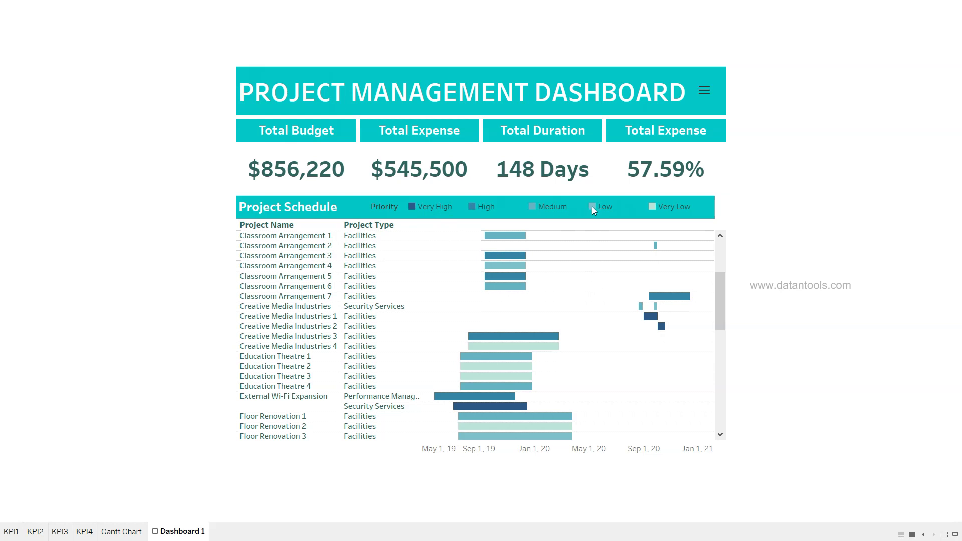
Show the dashboard's hidden filters and limit the Project Manager filter to only the second manager listed
{"action": "left_click", "coordinate": [705, 90]}
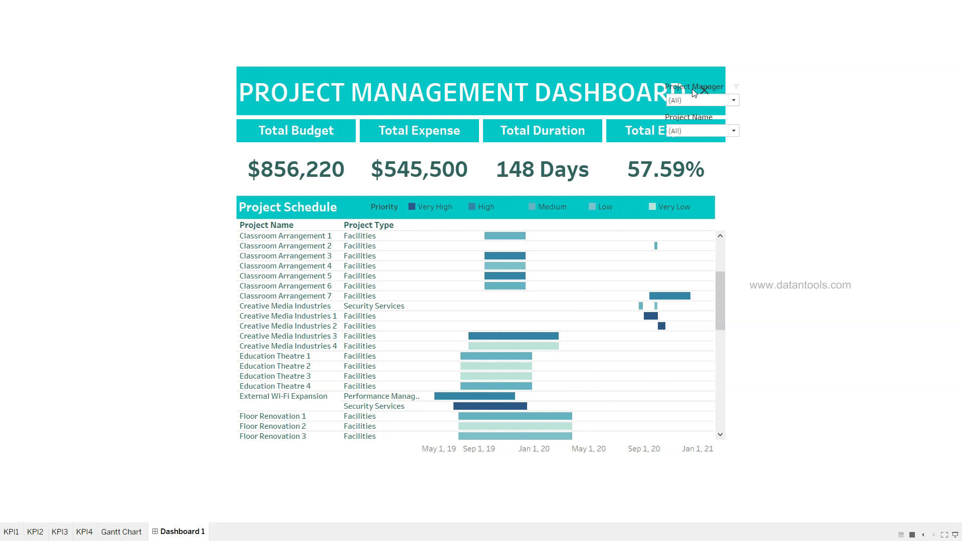
{"action": "left_click", "coordinate": [712, 101]}
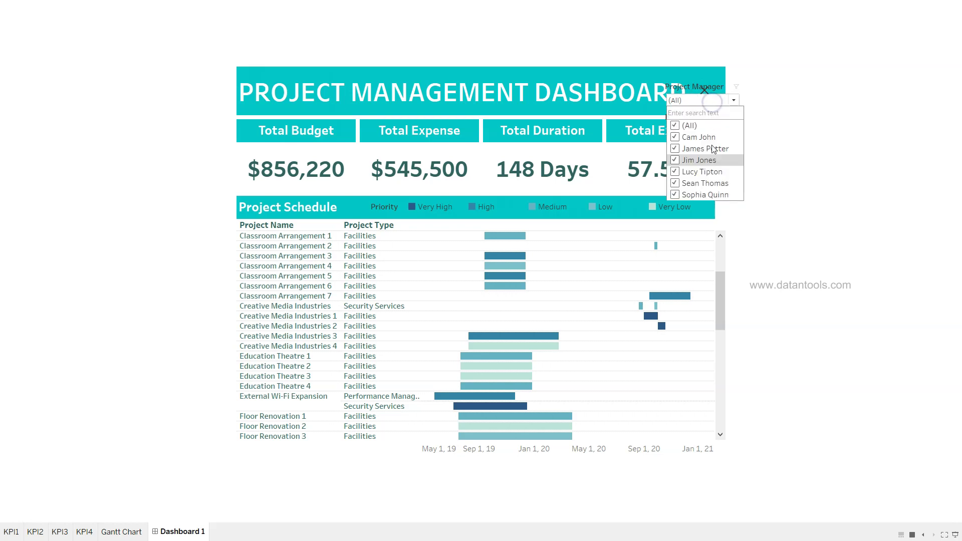
{"action": "left_click", "coordinate": [674, 126]}
{"action": "left_click", "coordinate": [674, 148]}
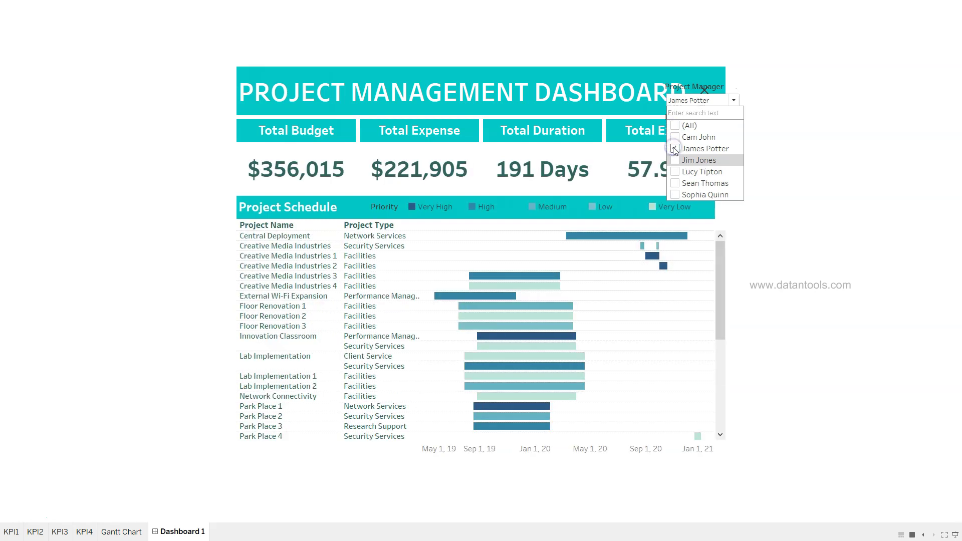
Change the Project Manager filter so that only the last manager in the list is included
{"action": "left_click", "coordinate": [674, 149]}
{"action": "left_click", "coordinate": [674, 160]}
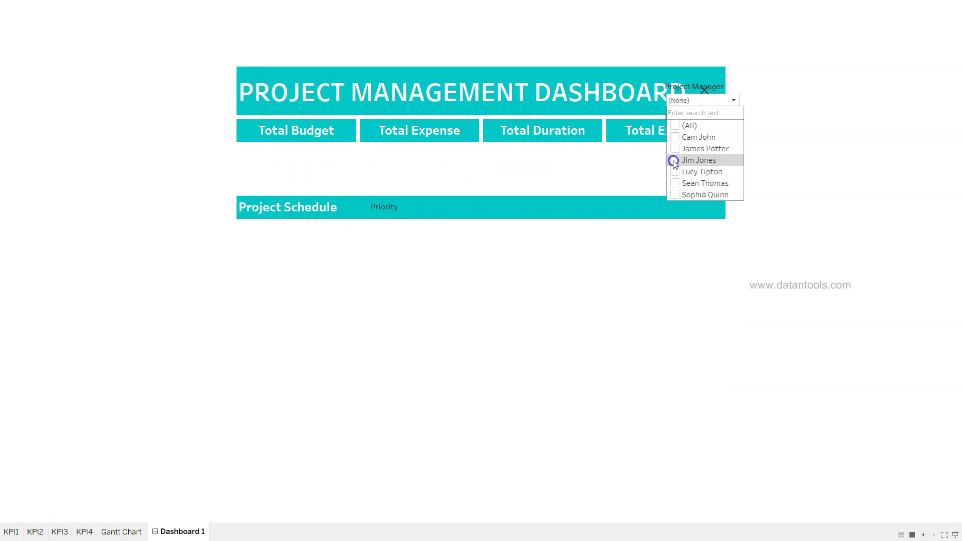
{"action": "left_click", "coordinate": [674, 161]}
{"action": "left_click", "coordinate": [675, 183]}
{"action": "left_click", "coordinate": [674, 194]}
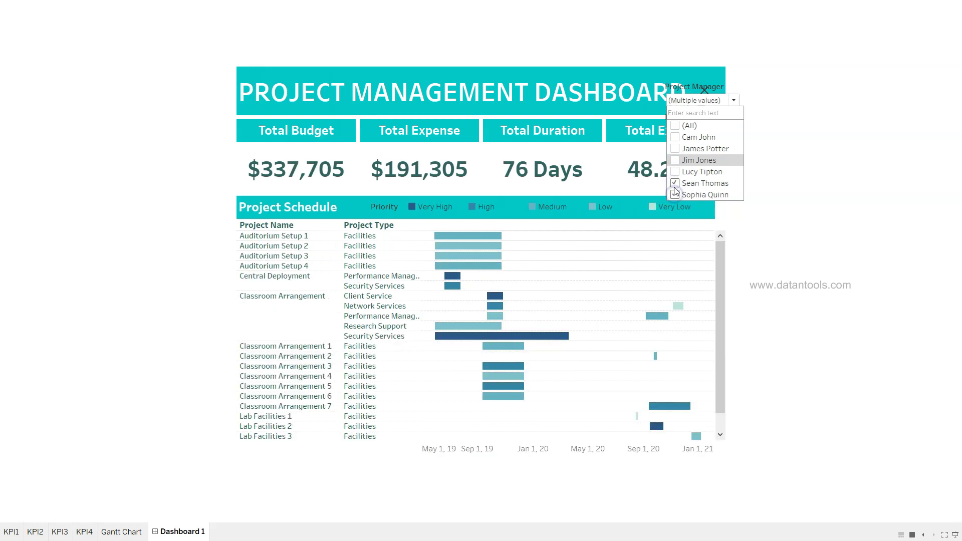
{"action": "left_click", "coordinate": [675, 184]}
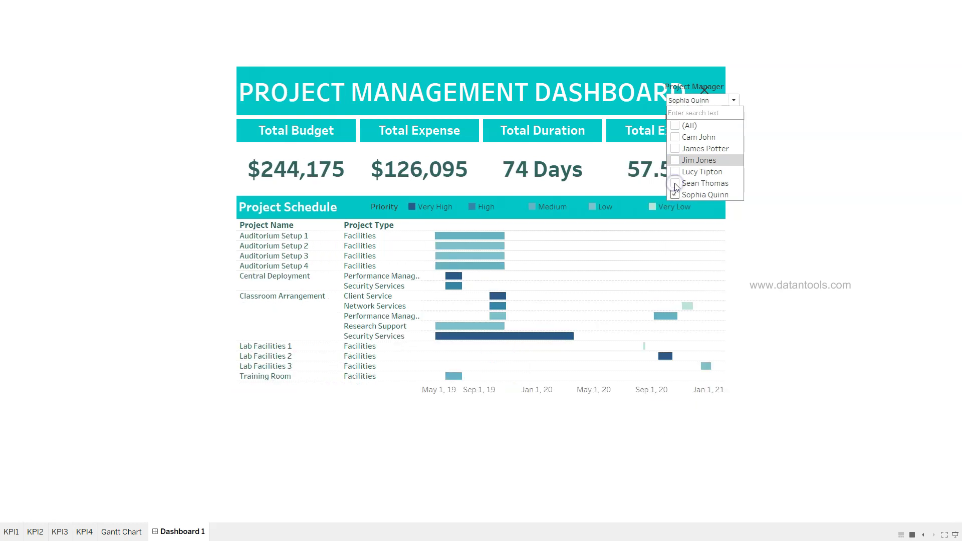
{"action": "left_click", "coordinate": [776, 221]}
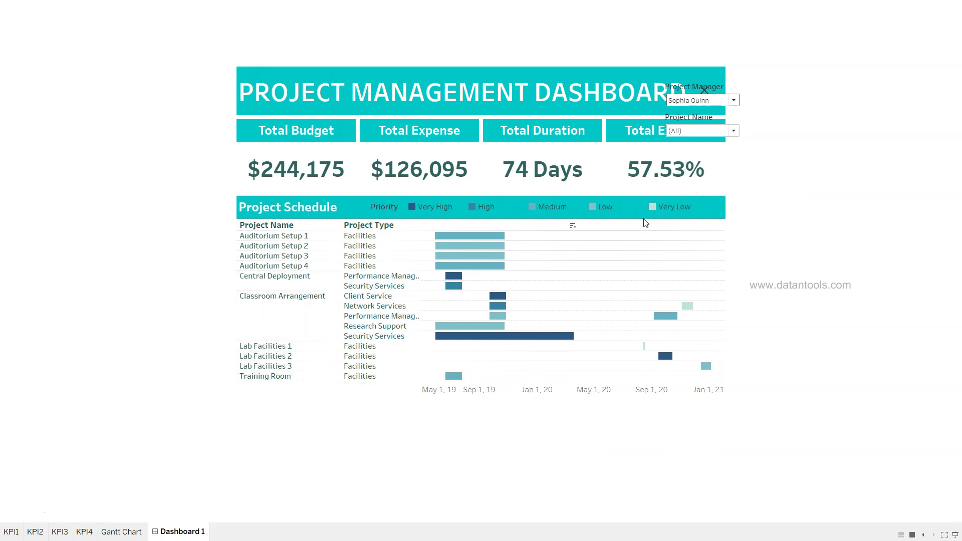
Browse the Project Name filter's options and hide the dashboard's filters again
{"action": "left_click", "coordinate": [704, 129]}
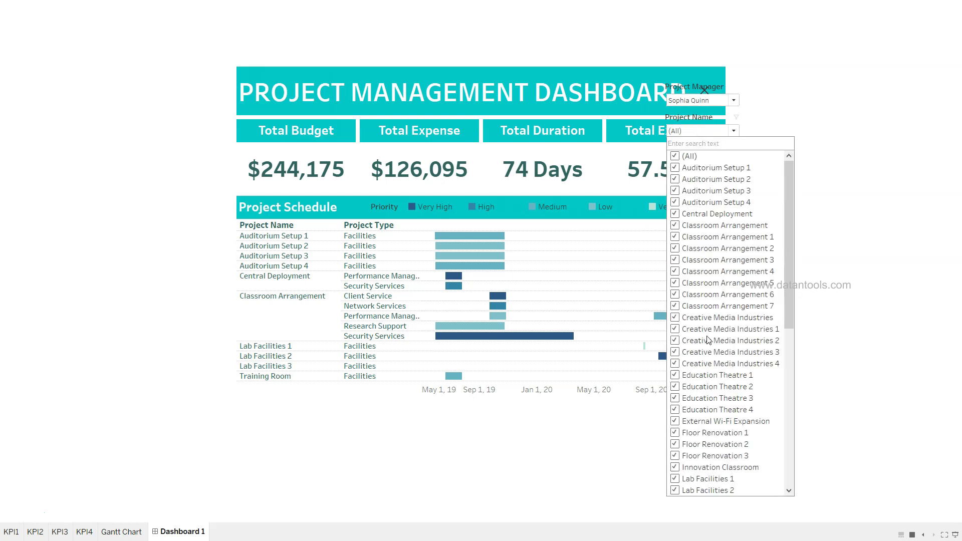
{"action": "scroll", "coordinate": [707, 391], "scroll_direction": "down", "scroll_amount": 7}
{"action": "scroll", "coordinate": [706, 391], "scroll_direction": "up", "scroll_amount": 7}
{"action": "left_click", "coordinate": [846, 163]}
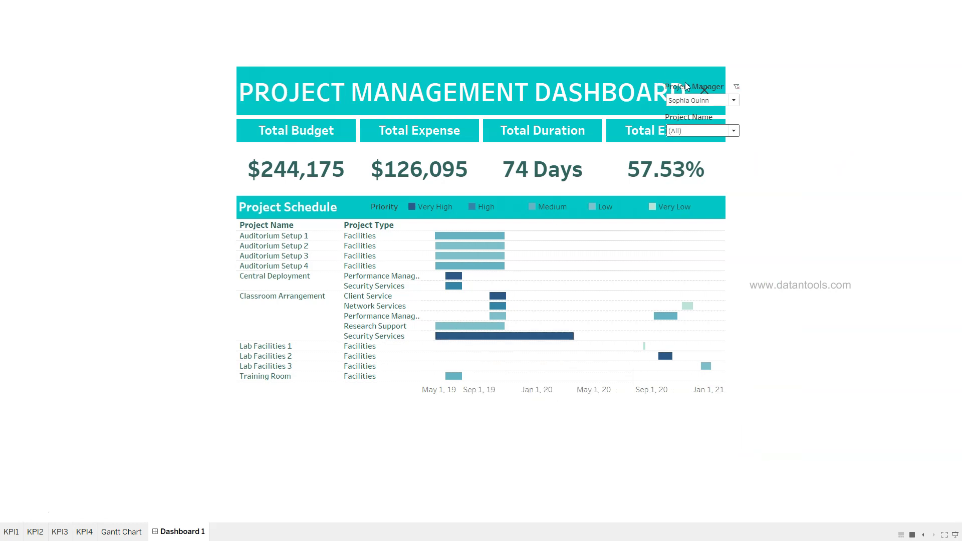
{"action": "left_click", "coordinate": [708, 95]}
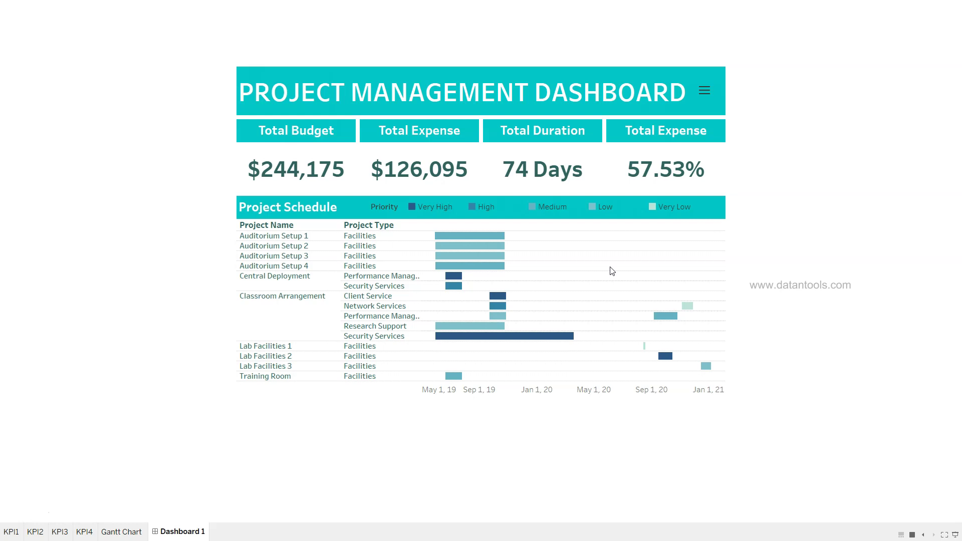
Switch to the PM Data for Dashboard workbook in Excel and auto-fit the End Date and Overall Project Health columns
{"action": "key", "text": "alt+Tab"}
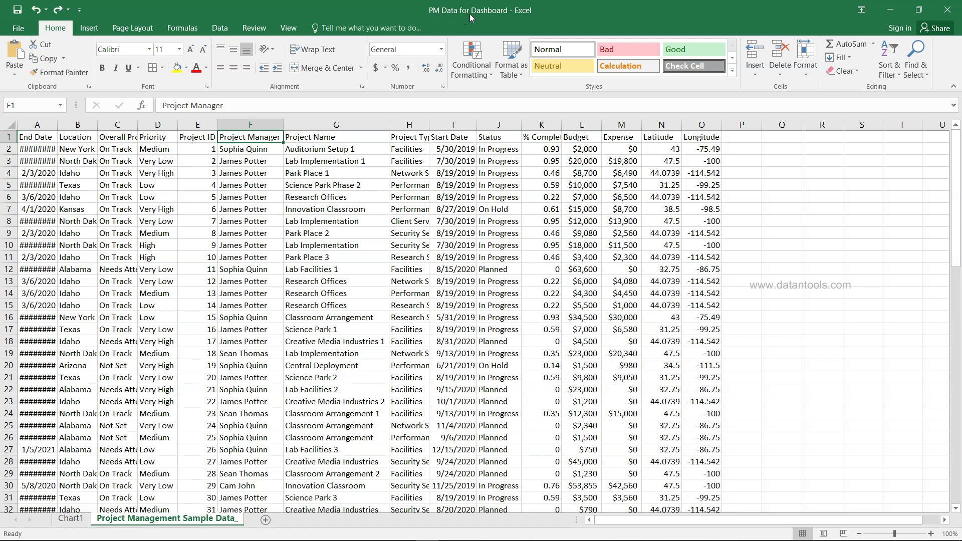
{"action": "double_click", "coordinate": [57, 124]}
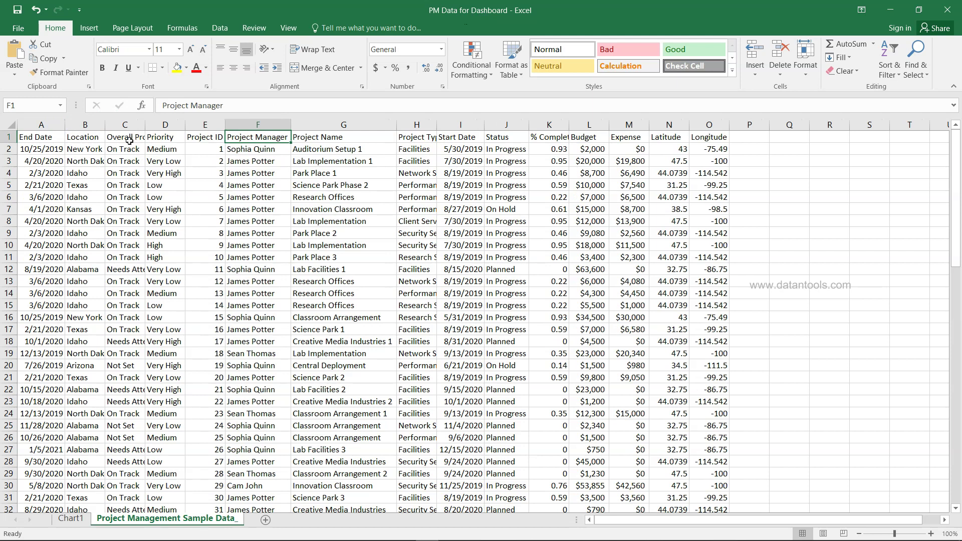
{"action": "double_click", "coordinate": [150, 124]}
Examine the sample data's column headings from Overall Project Health and Priority across to % Complete and Budget
{"action": "left_click", "coordinate": [159, 156]}
{"action": "left_click", "coordinate": [200, 143]}
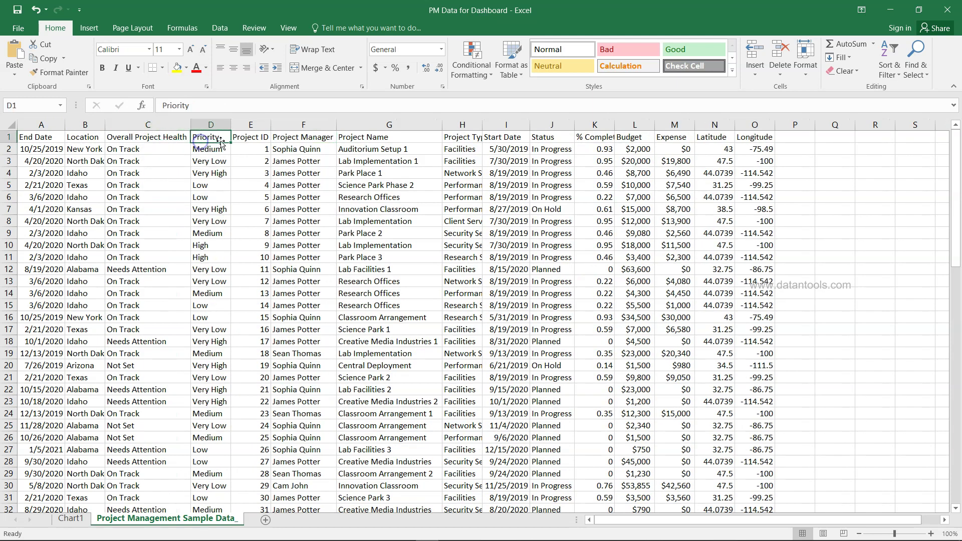
{"action": "left_click", "coordinate": [249, 142]}
{"action": "left_click", "coordinate": [294, 142]}
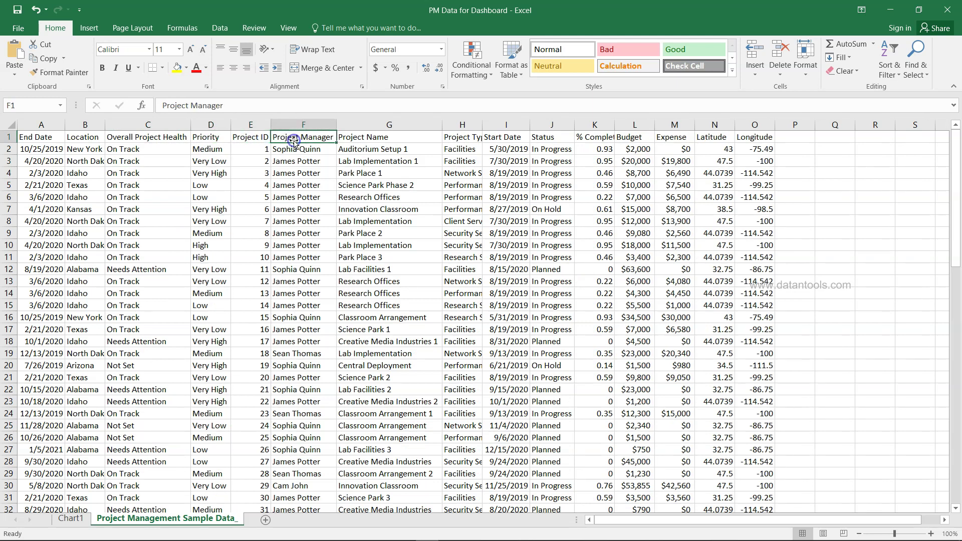
{"action": "left_click", "coordinate": [367, 145]}
{"action": "left_click", "coordinate": [455, 136]}
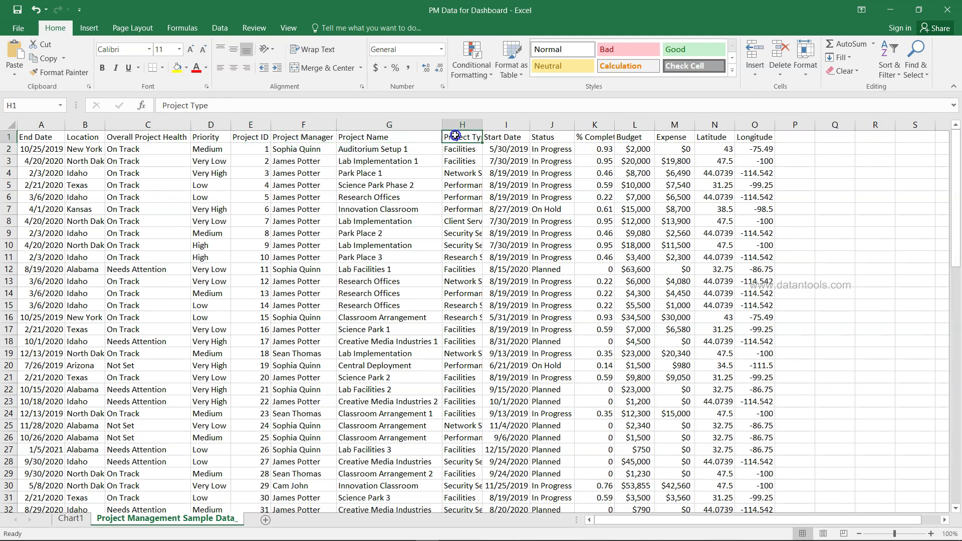
{"action": "left_click", "coordinate": [505, 138]}
{"action": "left_click", "coordinate": [538, 138]}
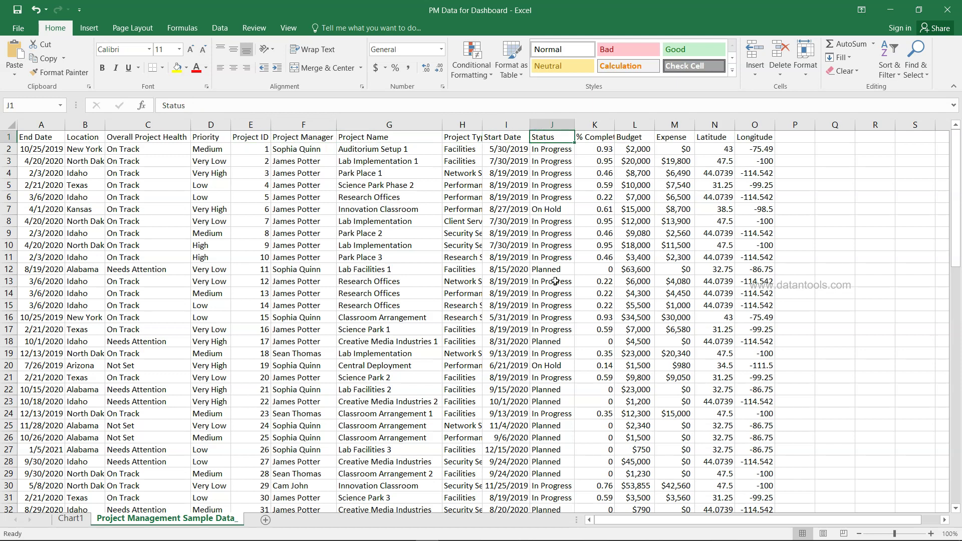
{"action": "left_click", "coordinate": [607, 139]}
{"action": "left_click", "coordinate": [629, 137]}
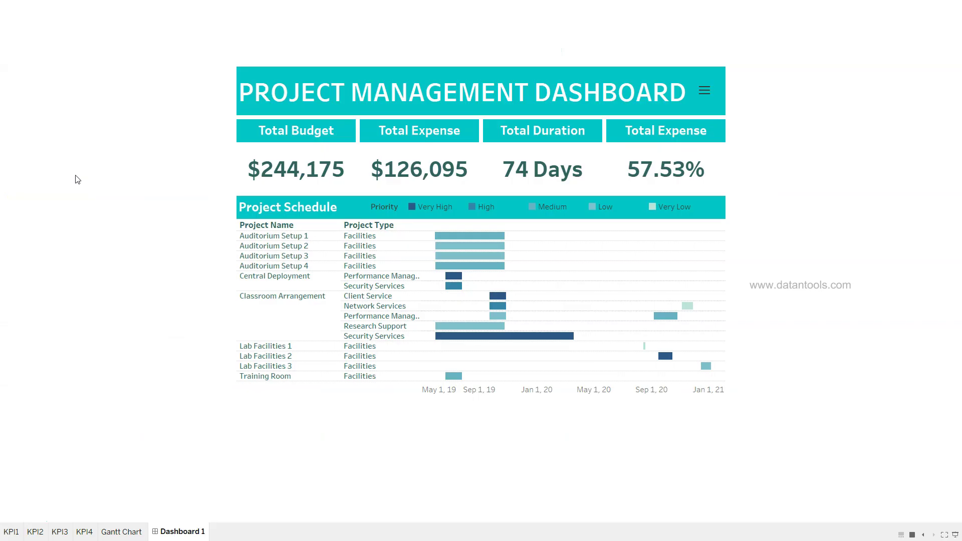
Switch back to Tableau, leave presentation mode and look through all fields on the Data Source page
{"action": "key", "text": "Escape"}
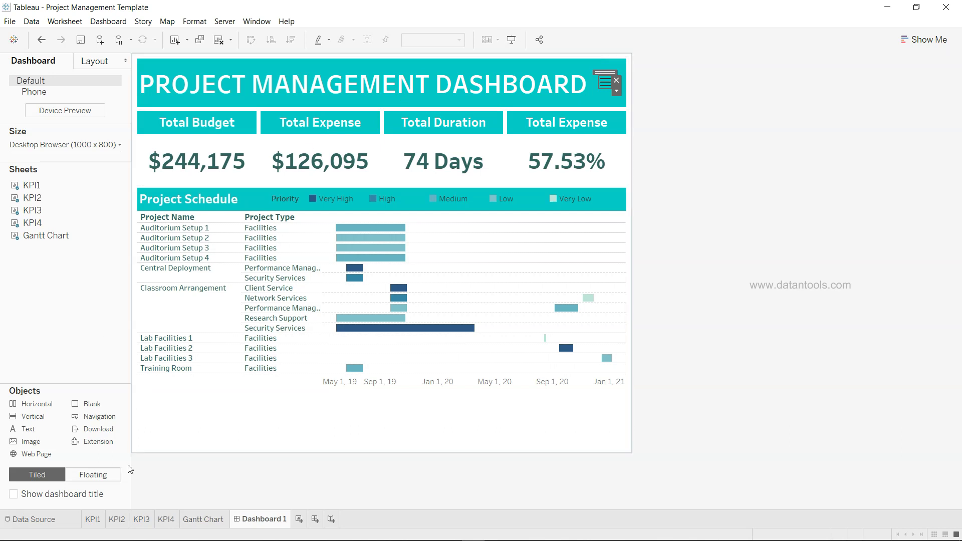
{"action": "left_click", "coordinate": [73, 521]}
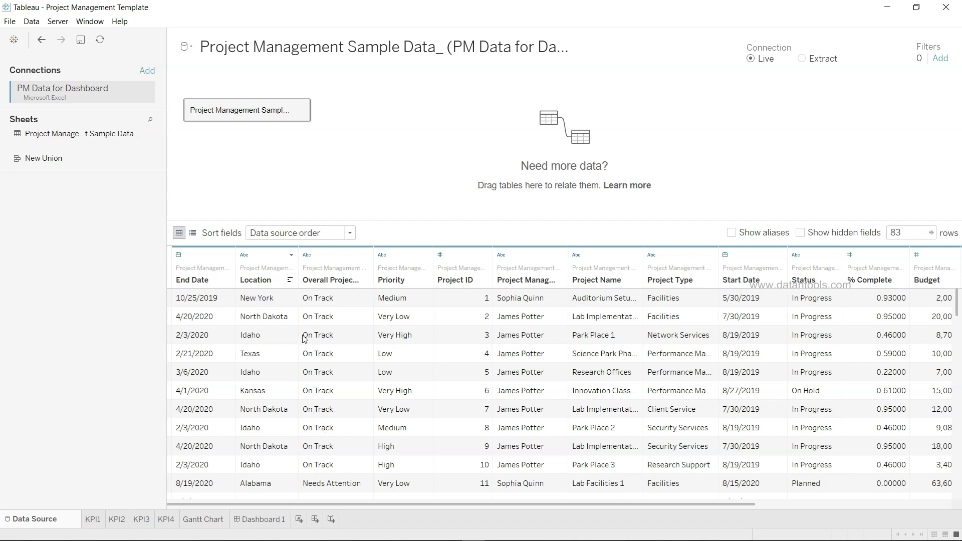
{"action": "scroll", "coordinate": [304, 338], "scroll_direction": "right", "scroll_amount": 6}
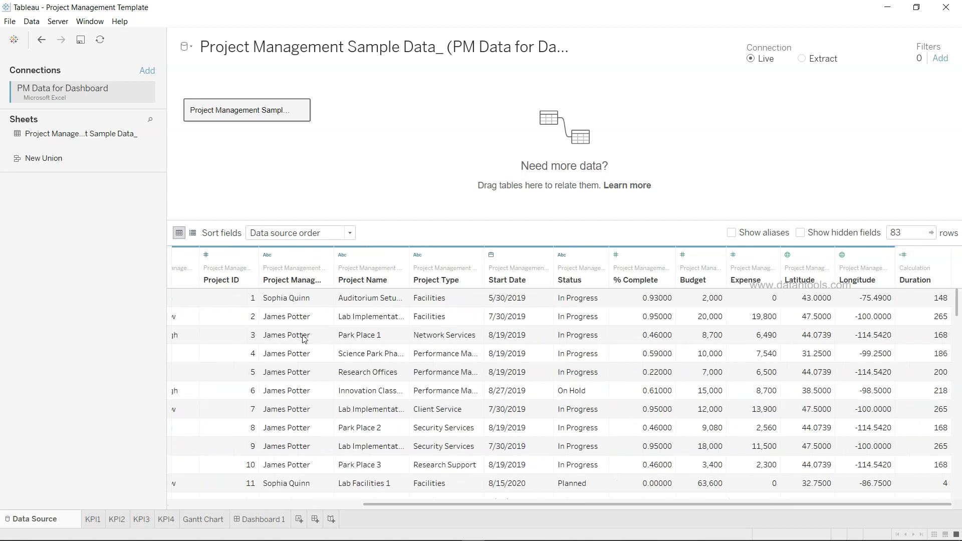
{"action": "scroll", "coordinate": [304, 338], "scroll_direction": "left", "scroll_amount": 6}
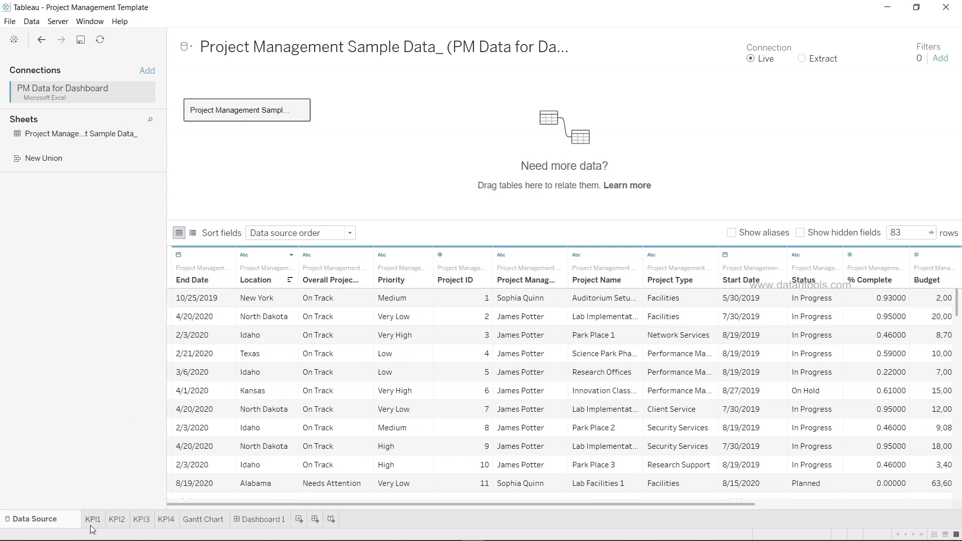
Open the title formatting options of the KPI1 sheet
{"action": "mouse_move", "coordinate": [92, 529]}
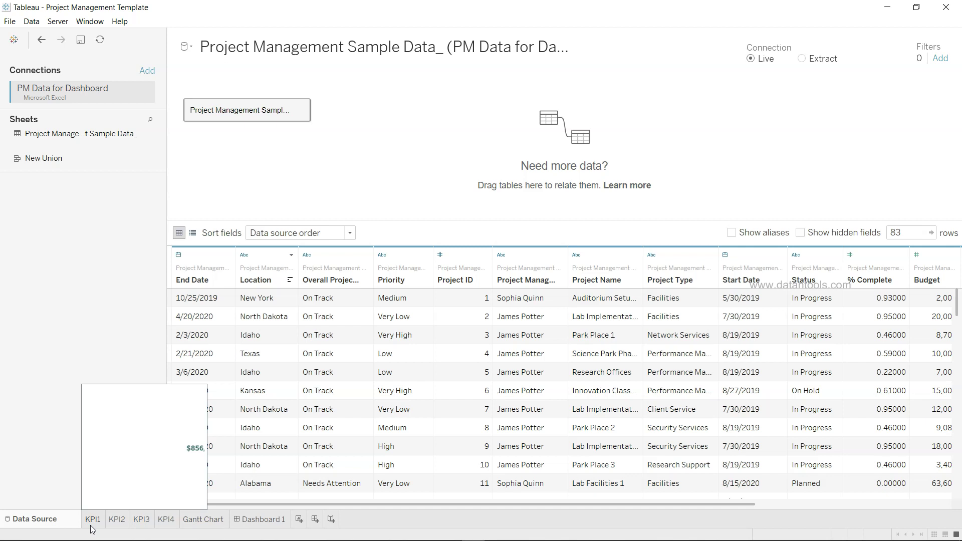
{"action": "left_click", "coordinate": [92, 519]}
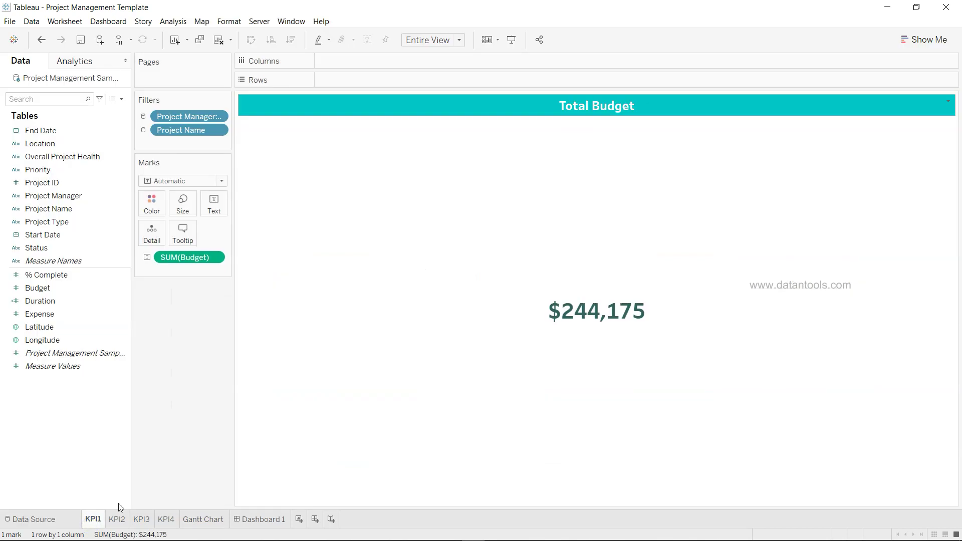
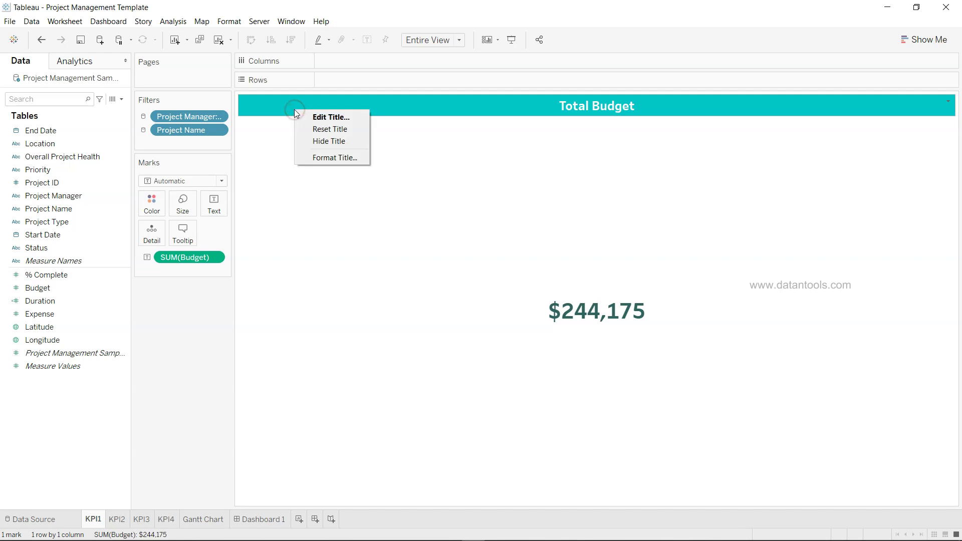
{"action": "left_click", "coordinate": [332, 158]}
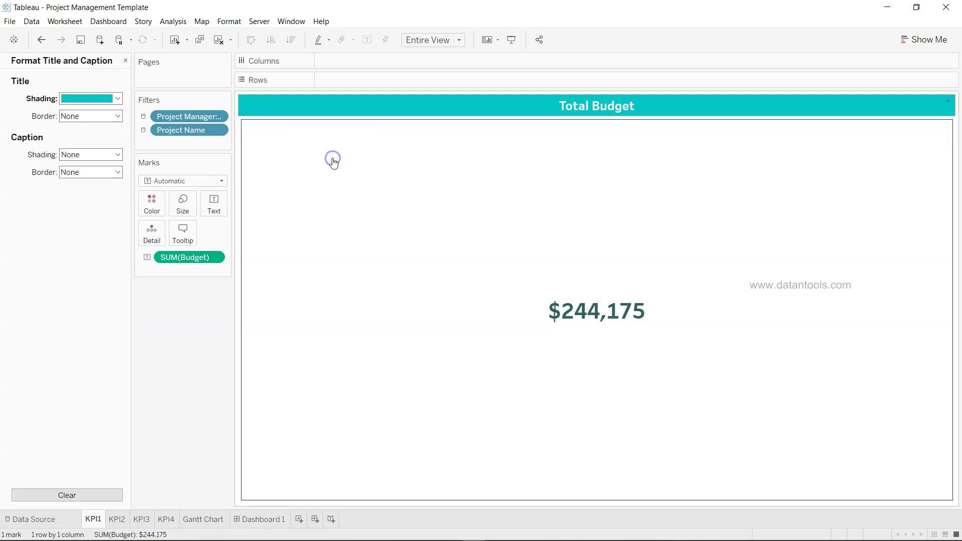
Examine the HTML code of the custom color used for the KPI1 title's shading
{"action": "left_click", "coordinate": [117, 99]}
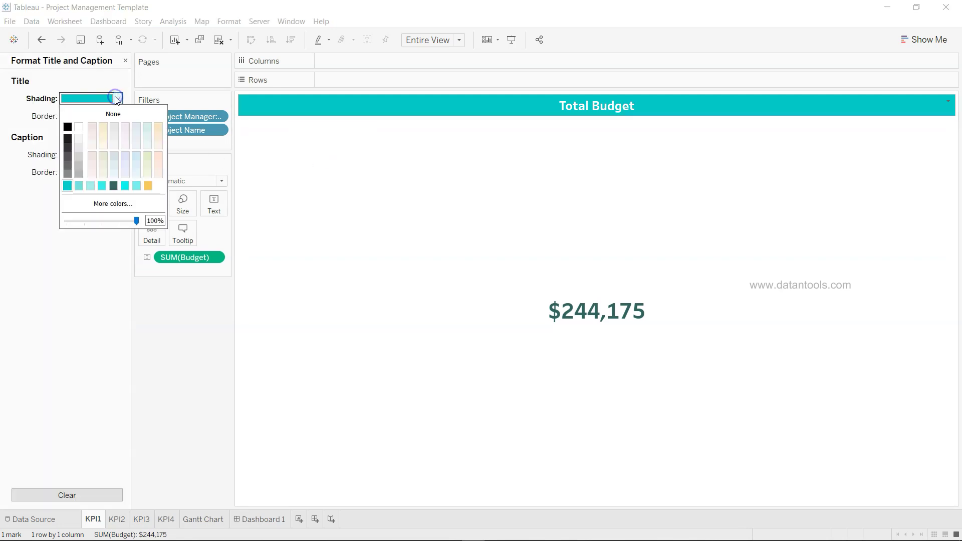
{"action": "left_click", "coordinate": [128, 207]}
{"action": "left_click_drag", "start_coordinate": [556, 350], "coordinate": [503, 353]}
{"action": "left_click", "coordinate": [571, 353]}
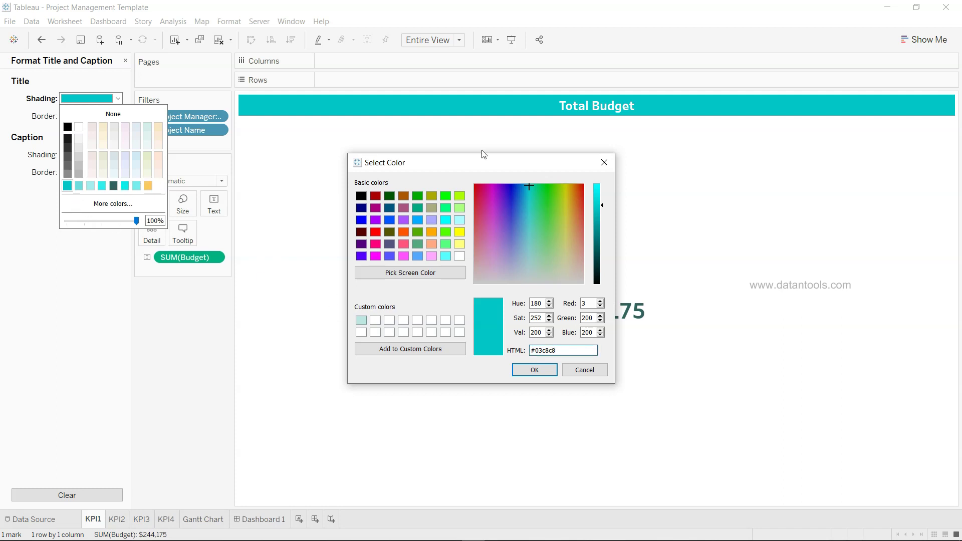
{"action": "left_click", "coordinate": [543, 371]}
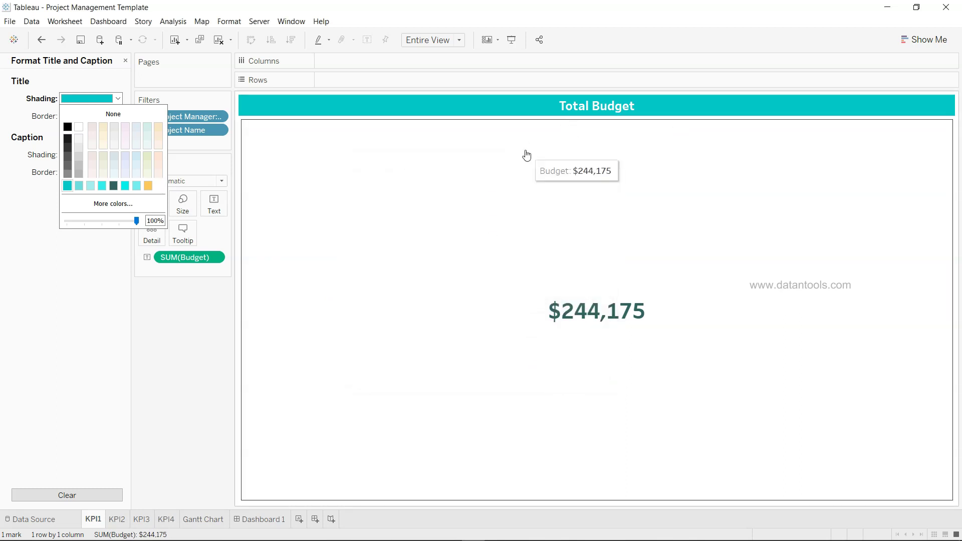
{"action": "left_click", "coordinate": [121, 204]}
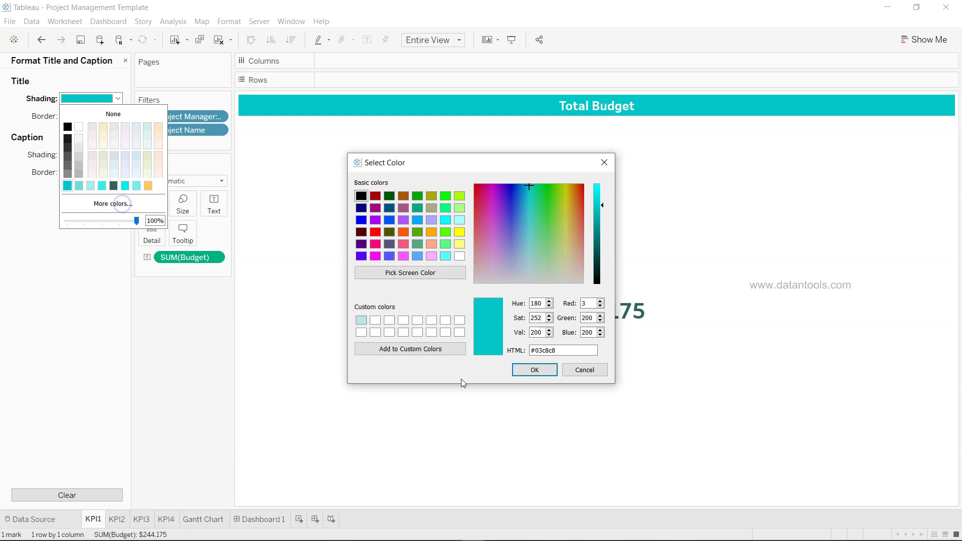
{"action": "left_click_drag", "start_coordinate": [560, 350], "coordinate": [532, 351]}
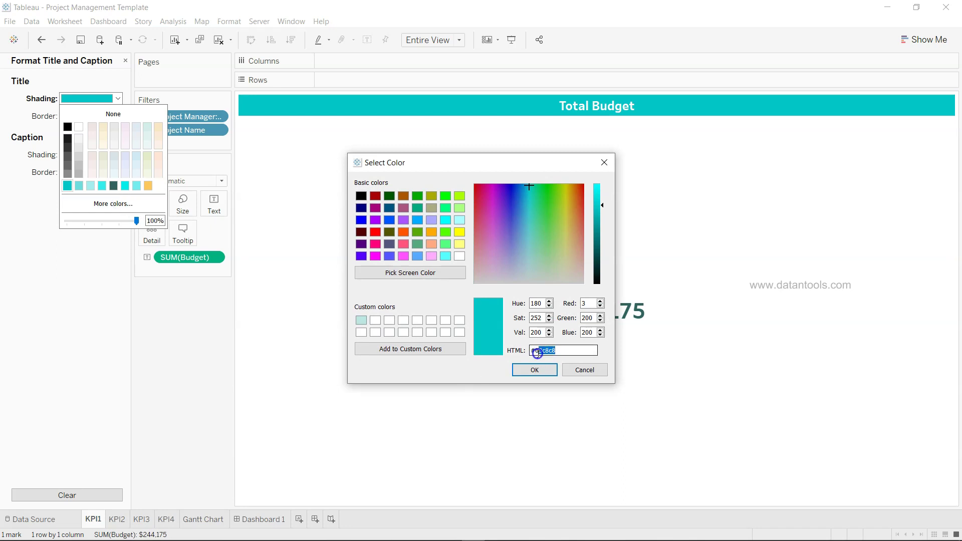
{"action": "left_click", "coordinate": [543, 370]}
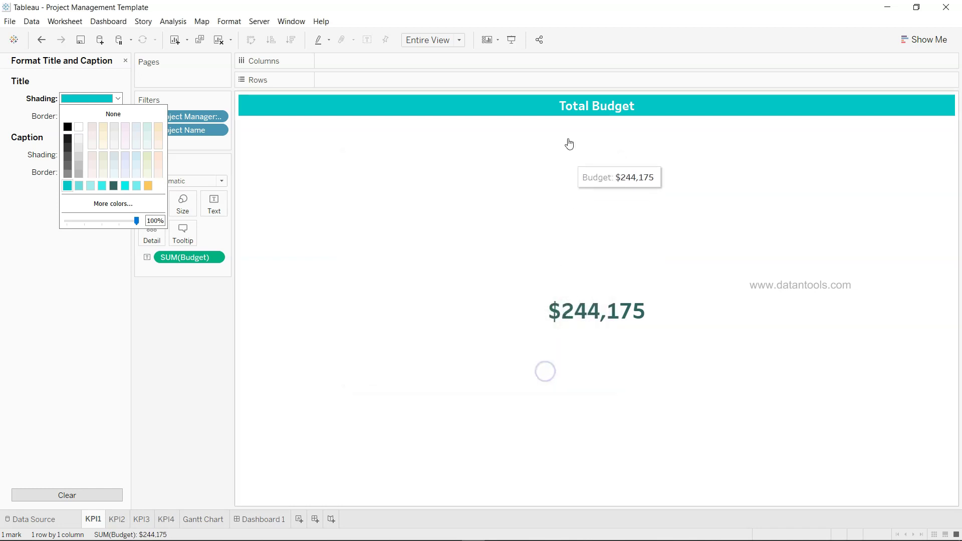
Open the KPI1 title for editing, look at its text formatting, and close the title editor and formatting options
{"action": "double_click", "coordinate": [561, 110]}
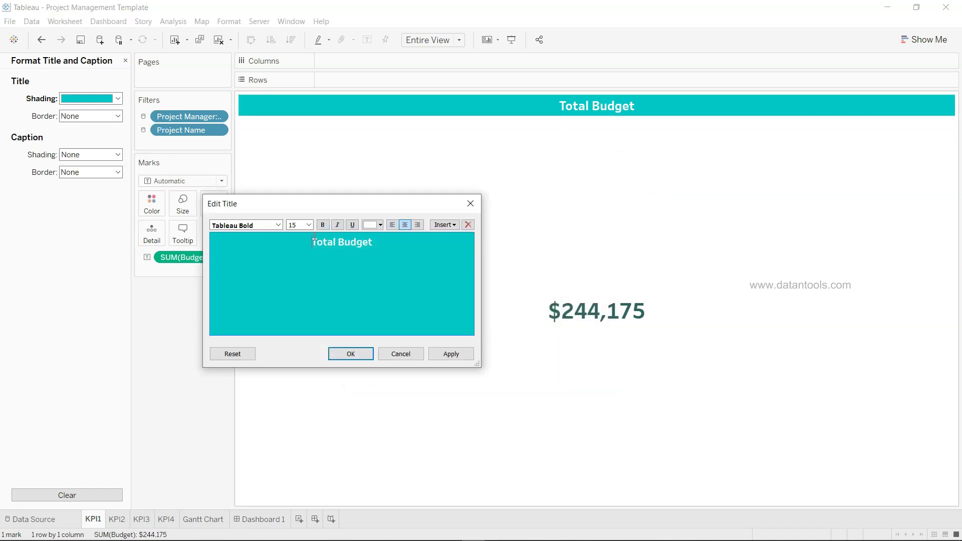
{"action": "left_click_drag", "start_coordinate": [311, 242], "coordinate": [373, 245]}
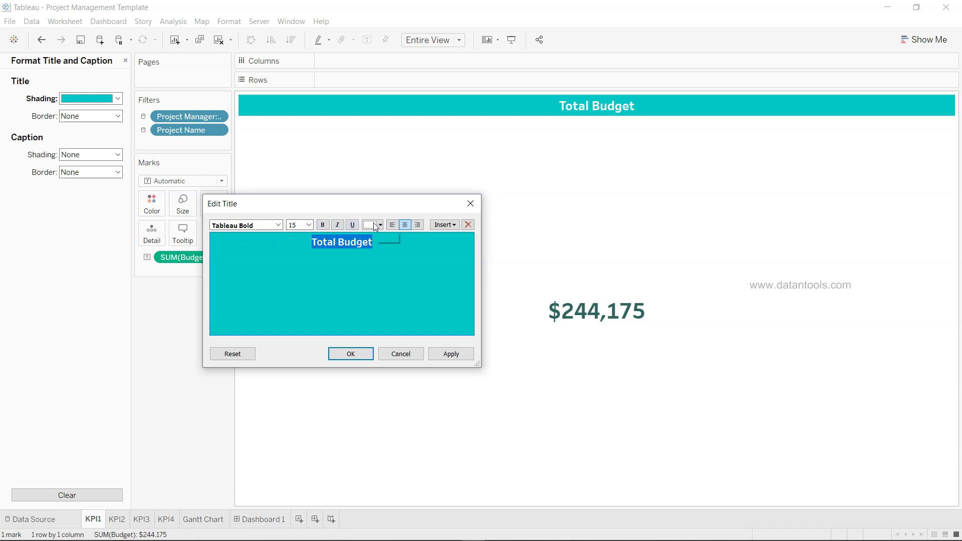
{"action": "left_click", "coordinate": [368, 359]}
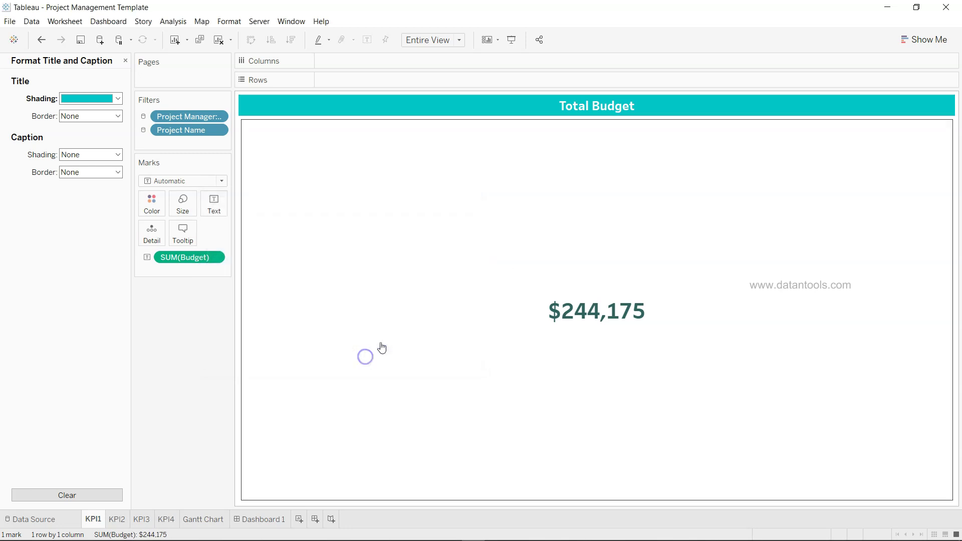
{"action": "mouse_move", "coordinate": [589, 316]}
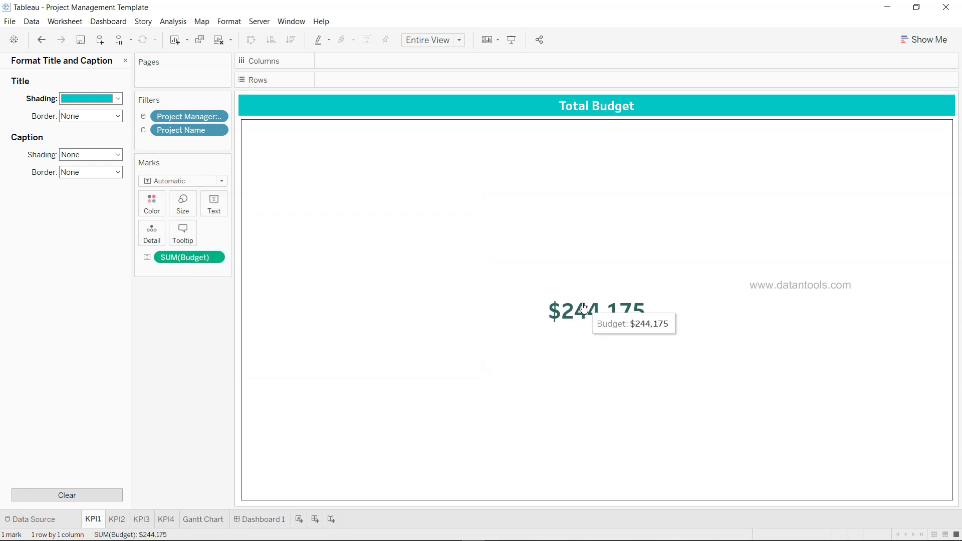
{"action": "left_click", "coordinate": [125, 60]}
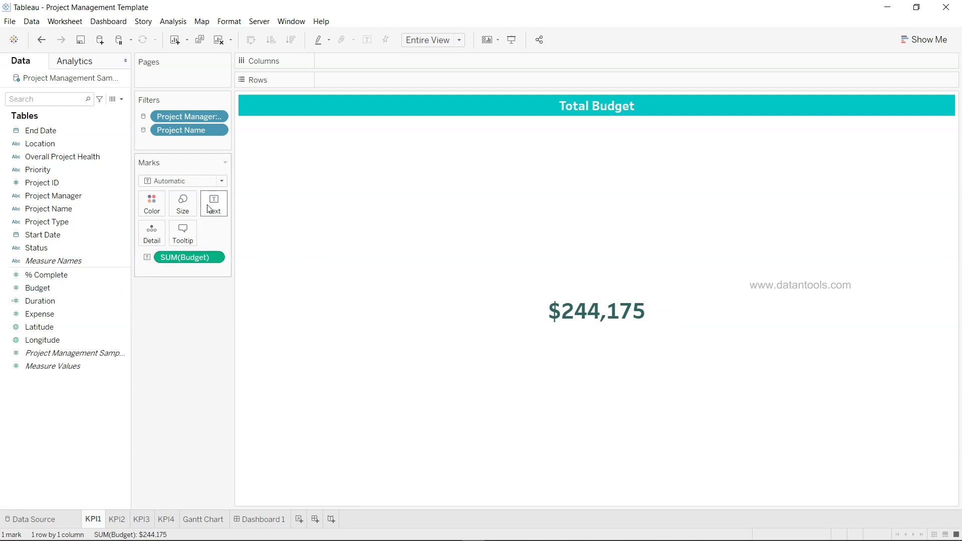
Open the formatting of SUM(Budget) on KPI1 and examine its default Currency (Custom) number settings
{"action": "mouse_move", "coordinate": [594, 254]}
{"action": "left_click", "coordinate": [215, 257]}
{"action": "left_click", "coordinate": [209, 302]}
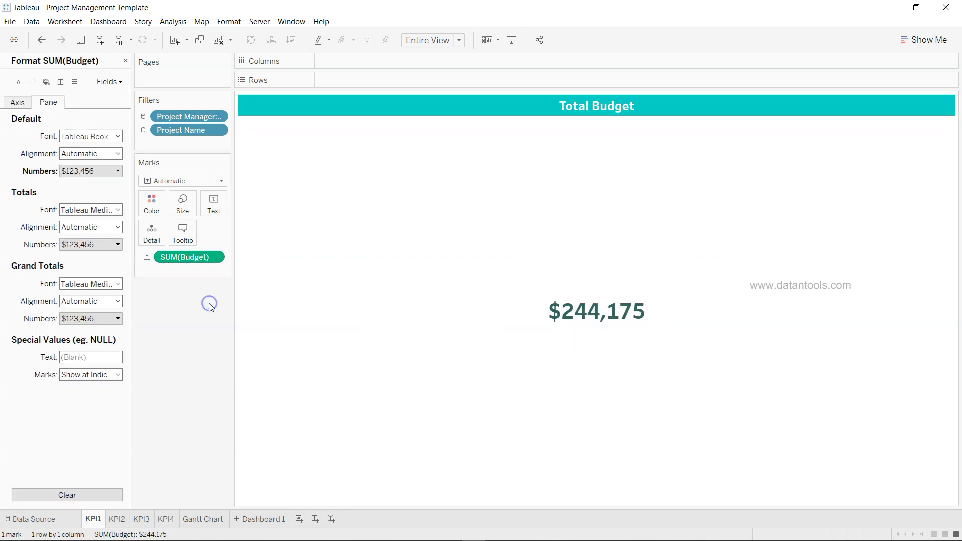
{"action": "left_click", "coordinate": [117, 171]}
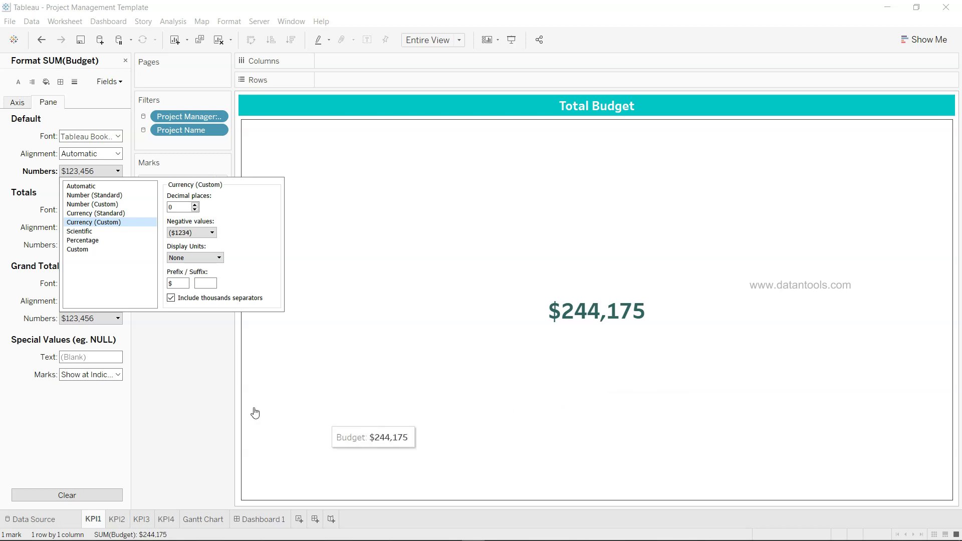
{"action": "left_click", "coordinate": [202, 388]}
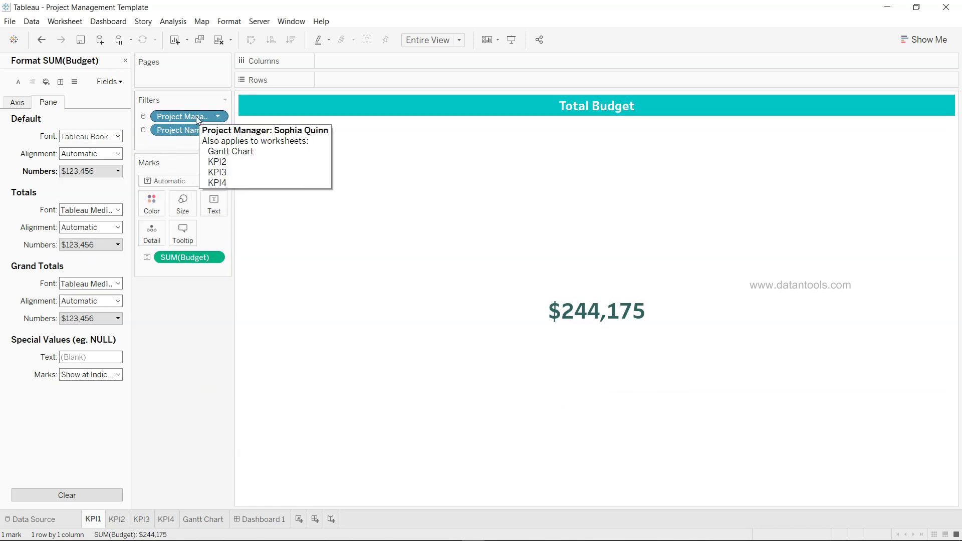
{"action": "left_click", "coordinate": [125, 61]}
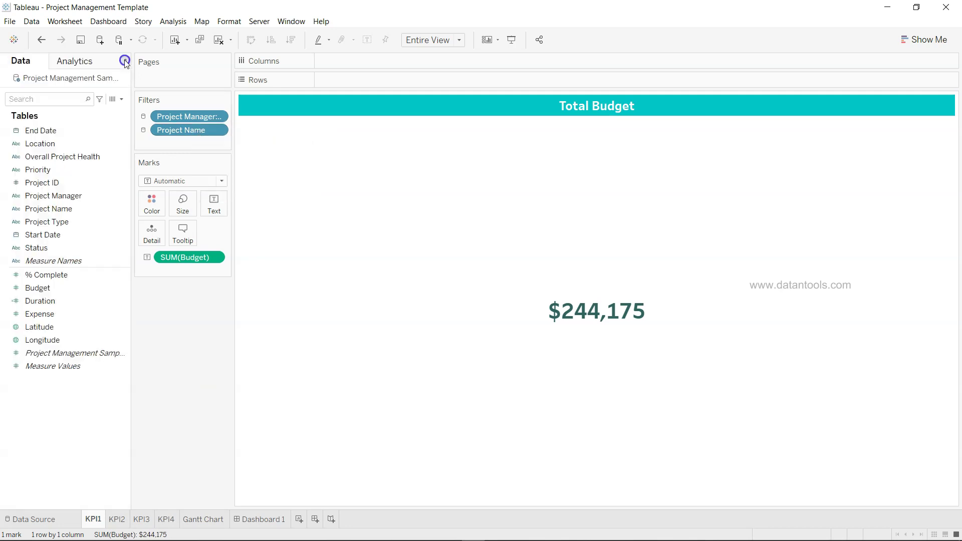
Look at the KPI2 sheet built from Expense and compare it with the KPI1 budget sheet
{"action": "left_click", "coordinate": [120, 520]}
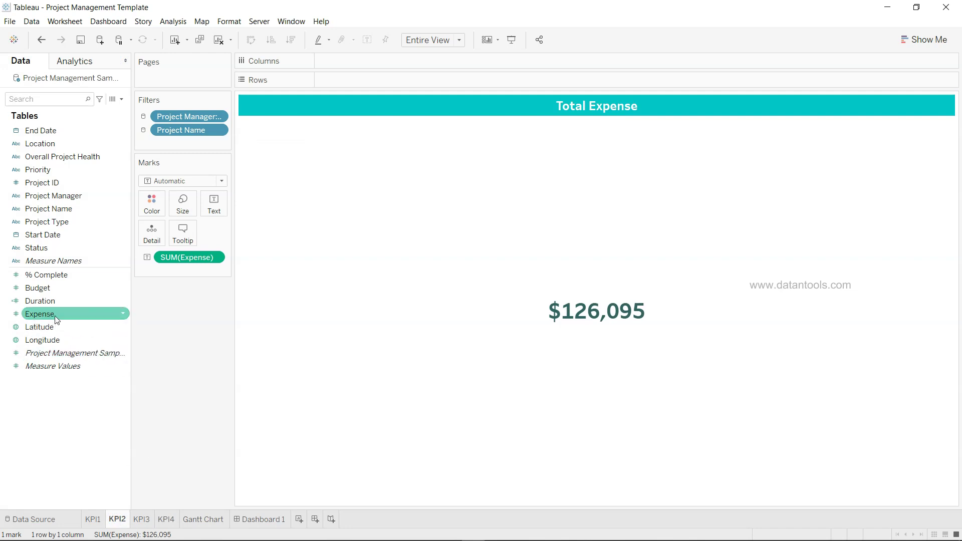
{"action": "mouse_move", "coordinate": [472, 333]}
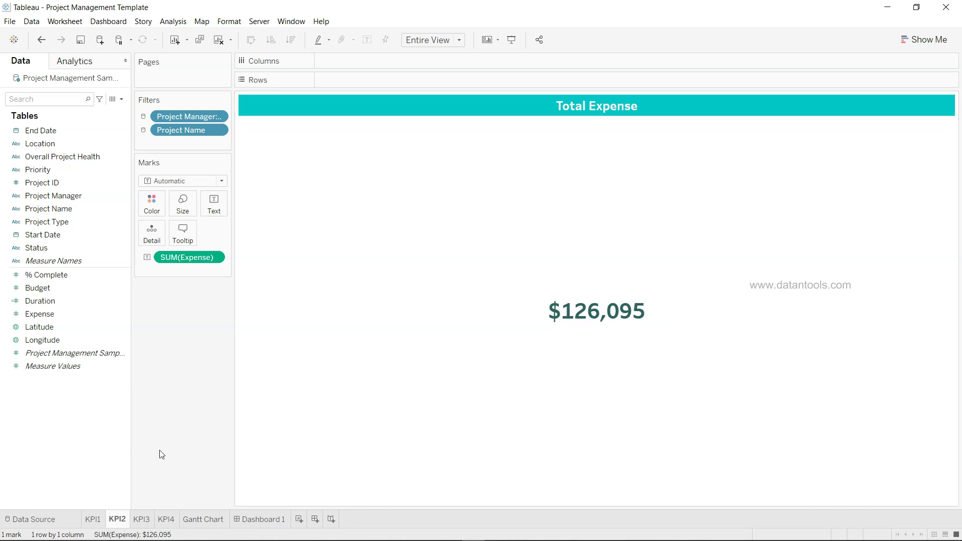
{"action": "left_click", "coordinate": [96, 519]}
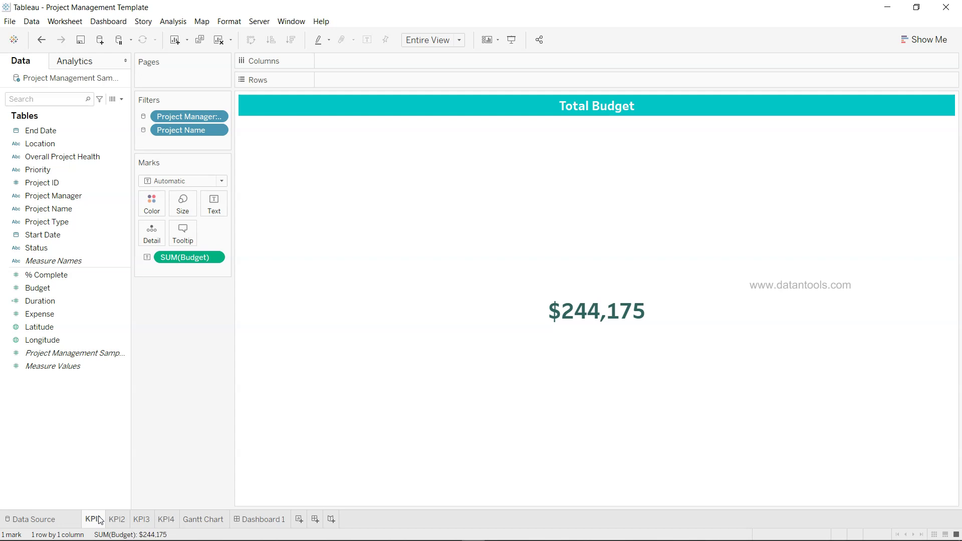
{"action": "left_click", "coordinate": [122, 522]}
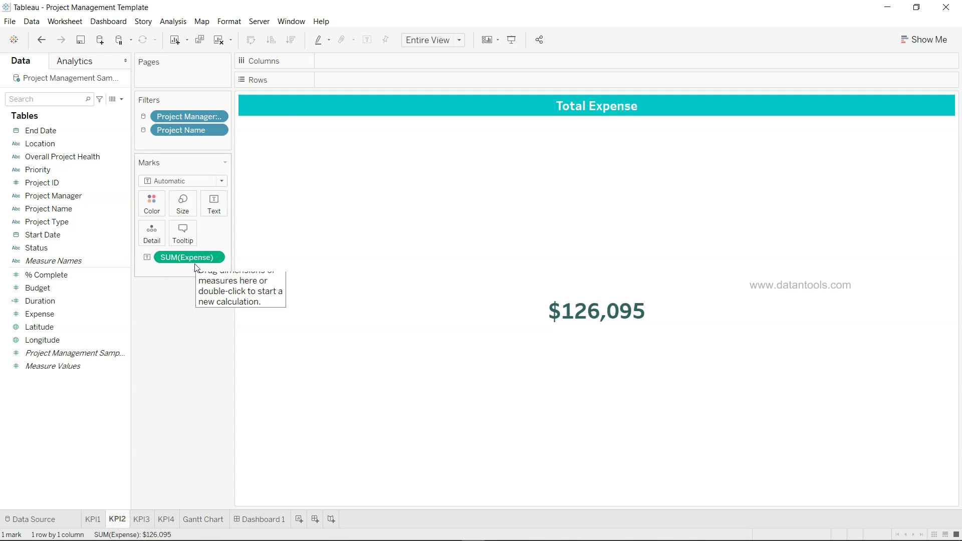
Go to the KPI3 sheet and examine the default aggregation options of the Expense field without changing them
{"action": "left_click", "coordinate": [142, 521]}
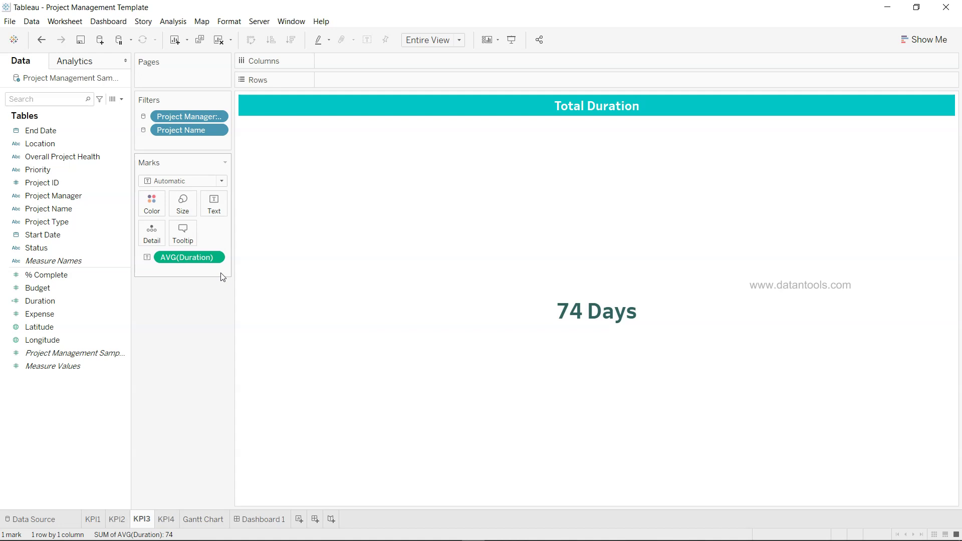
{"action": "left_click", "coordinate": [87, 315]}
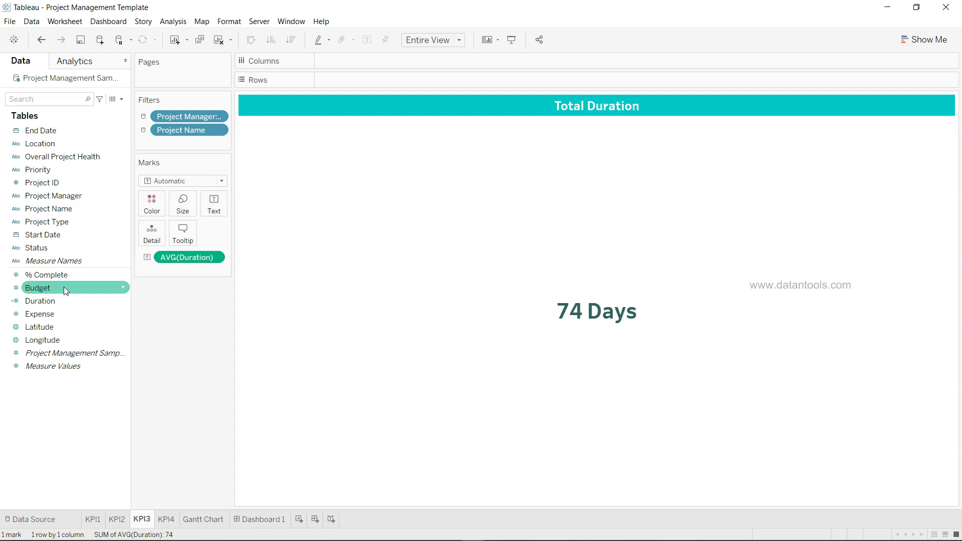
{"action": "left_click", "coordinate": [123, 315]}
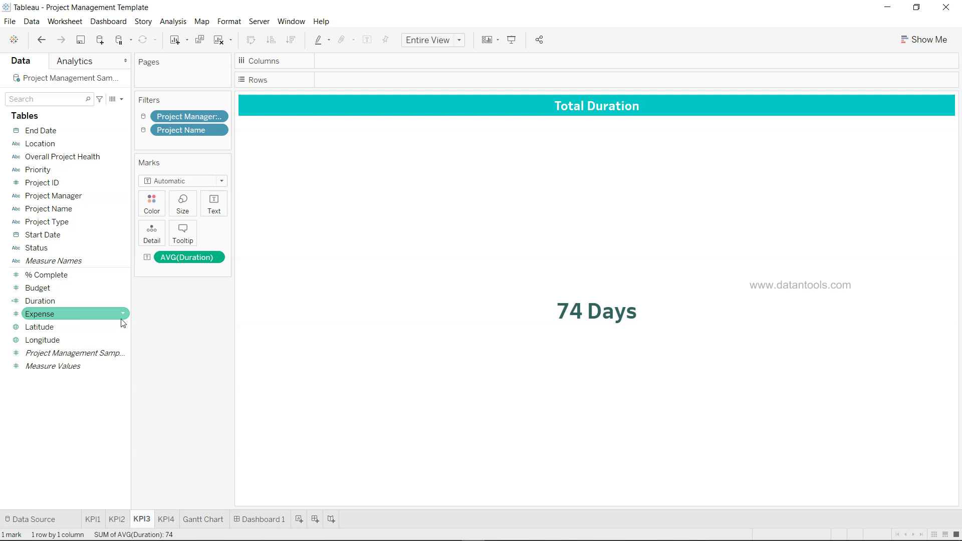
{"action": "left_click", "coordinate": [123, 314]}
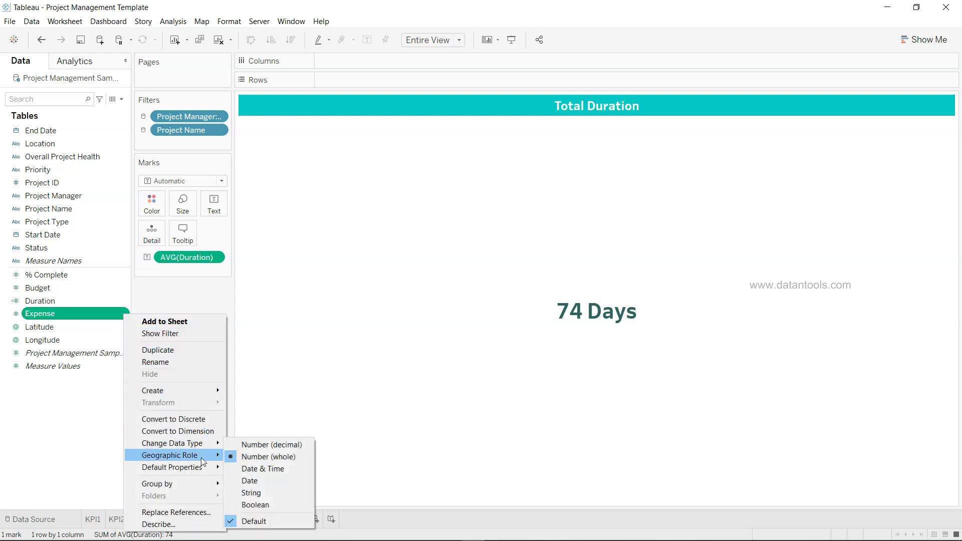
{"action": "mouse_move", "coordinate": [203, 468]}
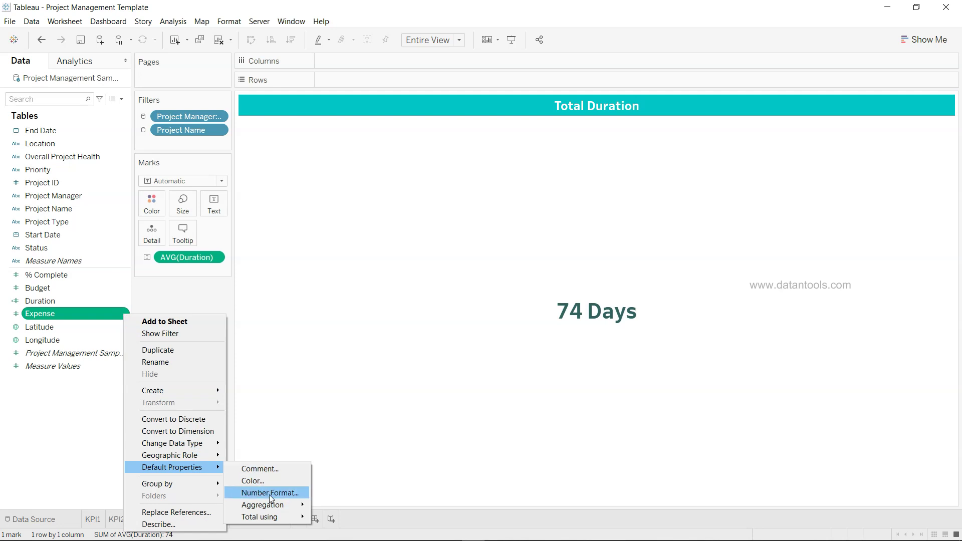
{"action": "mouse_move", "coordinate": [276, 505]}
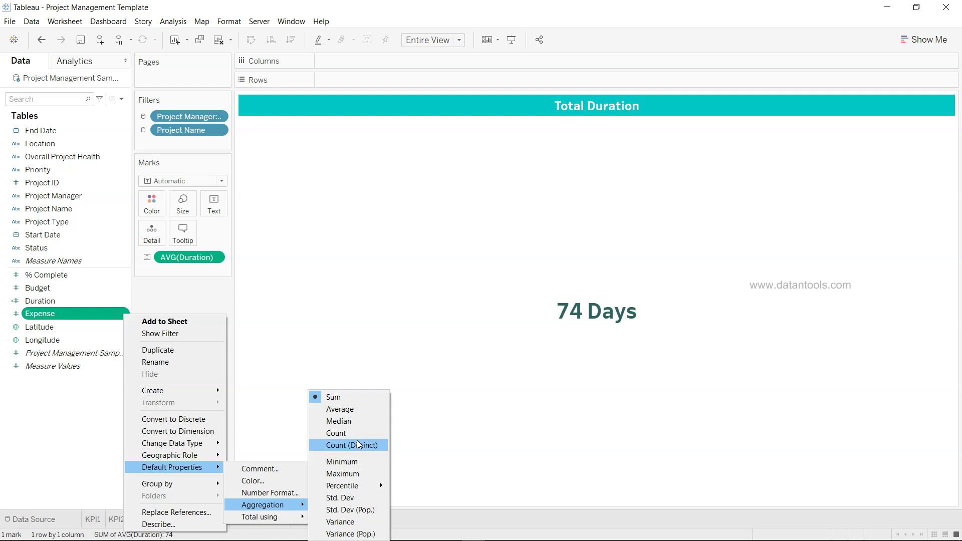
{"action": "left_click", "coordinate": [329, 345]}
{"action": "left_click", "coordinate": [328, 345]}
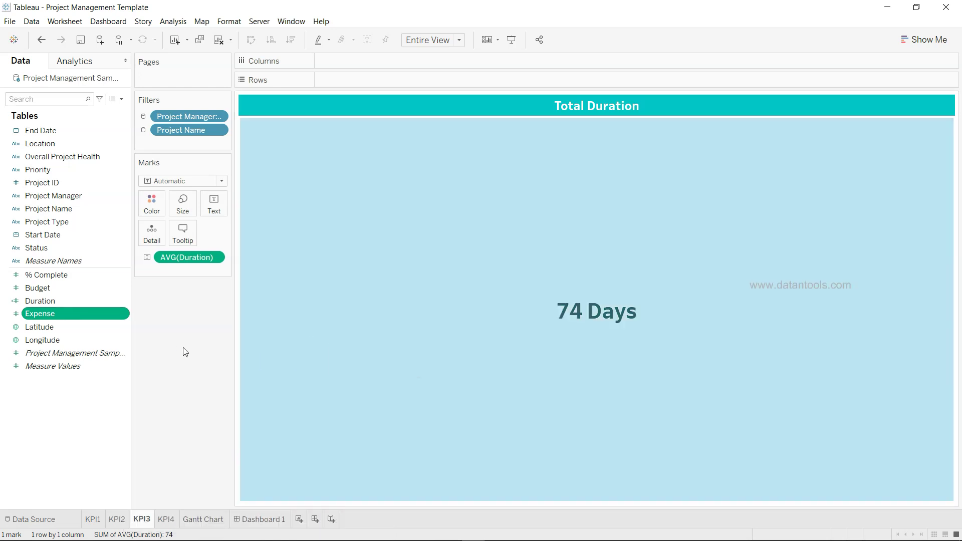
{"action": "key", "text": "Escape"}
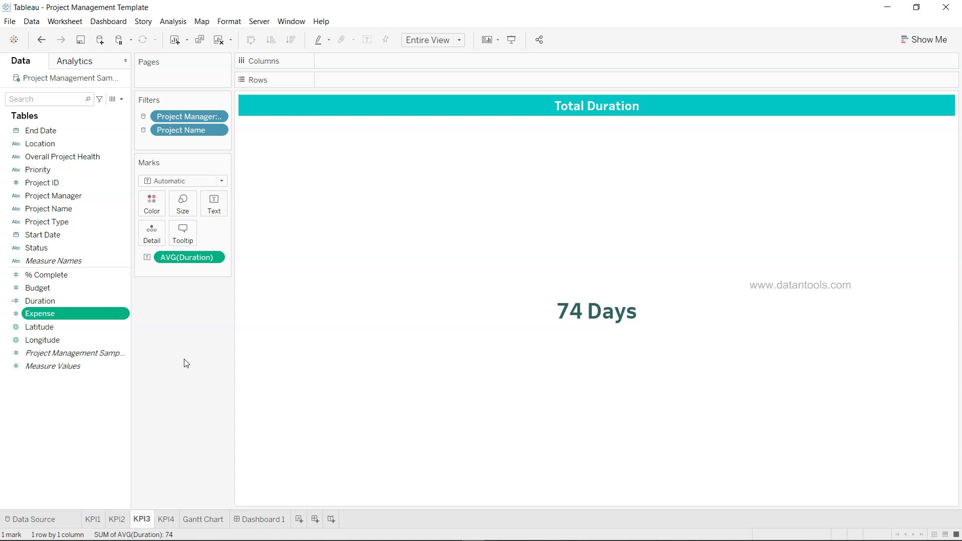
Change the title of the KPI4 sheet to "Completion %"
{"action": "left_click", "coordinate": [166, 521]}
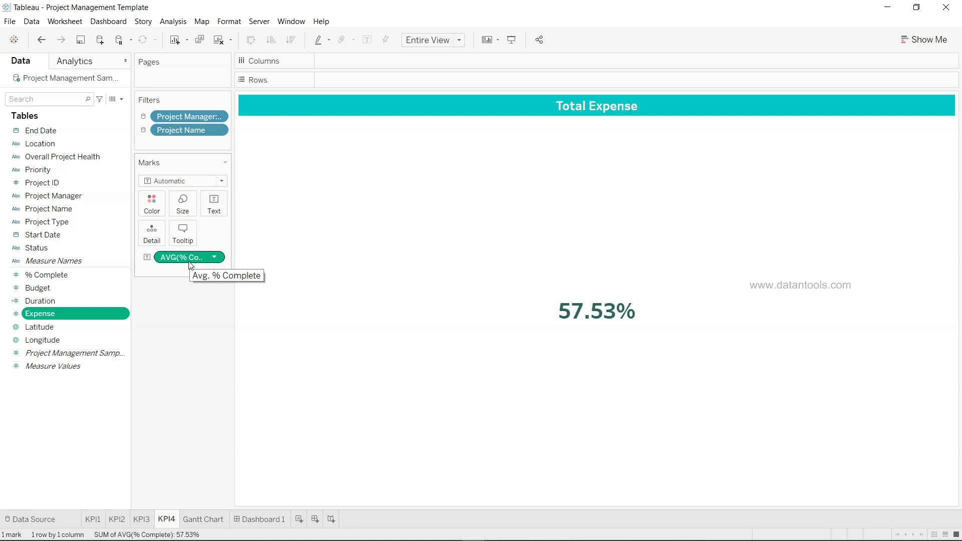
{"action": "mouse_move", "coordinate": [623, 365]}
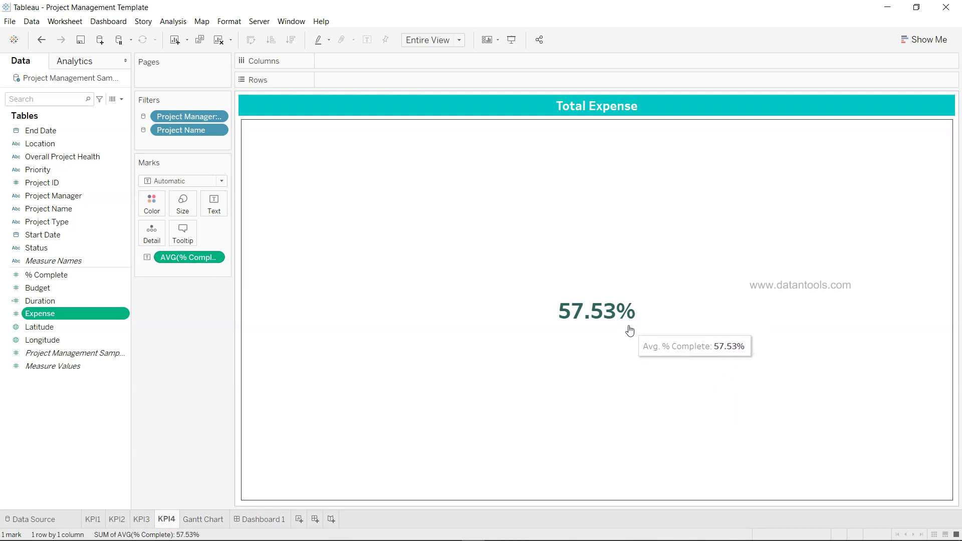
{"action": "left_click_drag", "start_coordinate": [628, 333], "coordinate": [583, 112]}
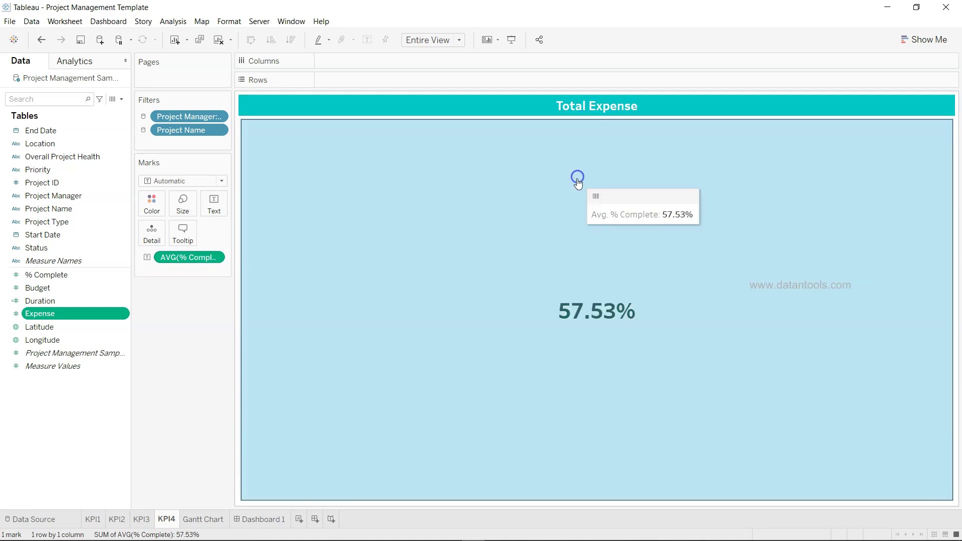
{"action": "left_click", "coordinate": [317, 366]}
{"action": "left_click", "coordinate": [618, 109]}
{"action": "double_click", "coordinate": [618, 109]}
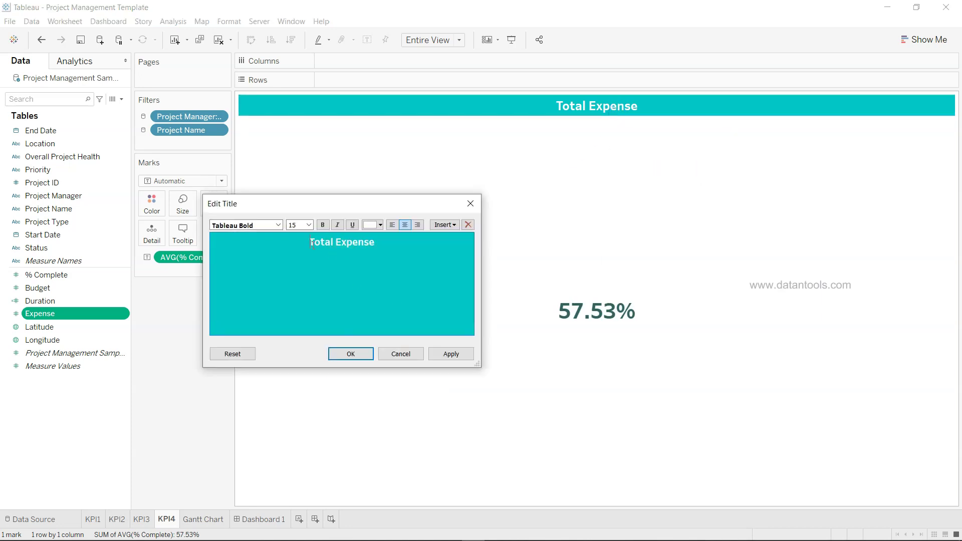
{"action": "left_click_drag", "start_coordinate": [312, 243], "coordinate": [399, 244]}
{"action": "triple_click", "coordinate": [432, 243]}
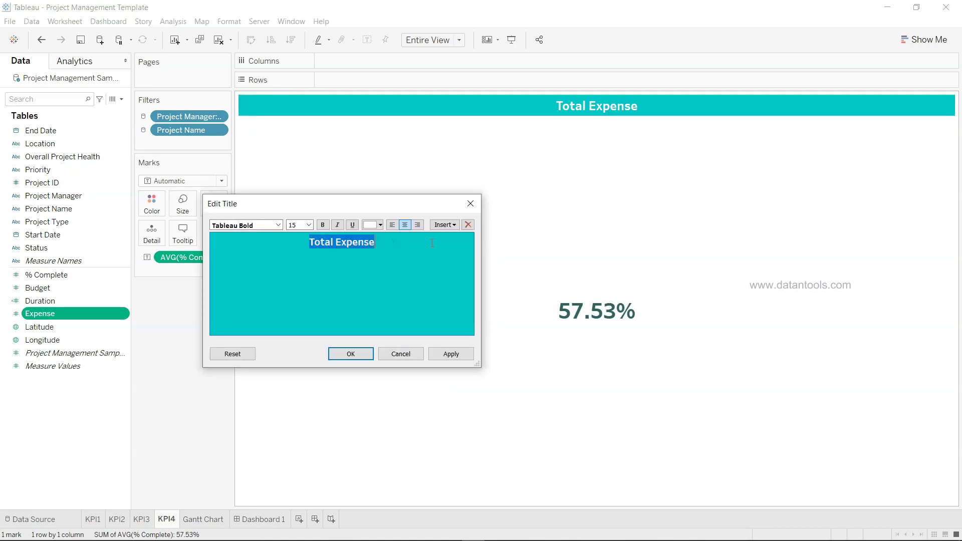
{"action": "type", "text": "Compl"}
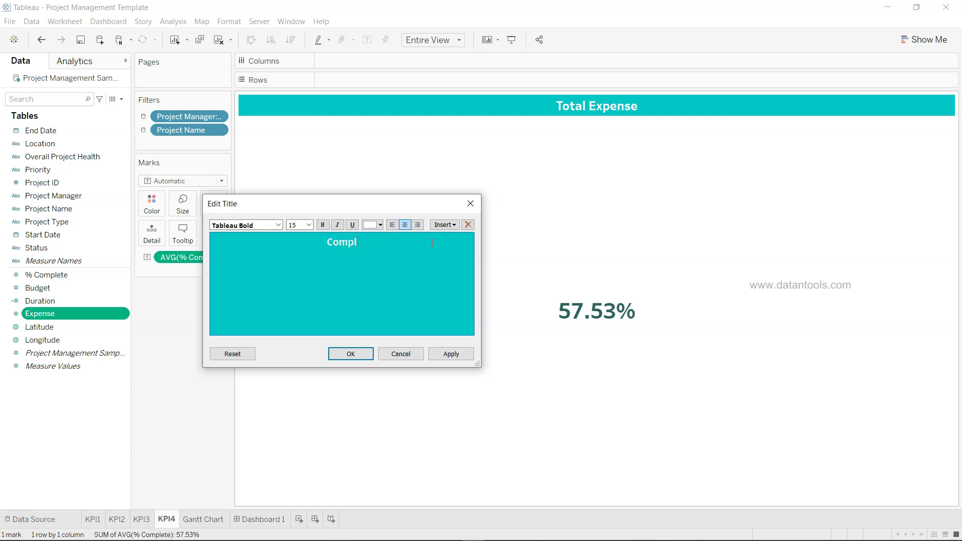
{"action": "type", "text": "etion %"}
{"action": "left_click", "coordinate": [345, 355]}
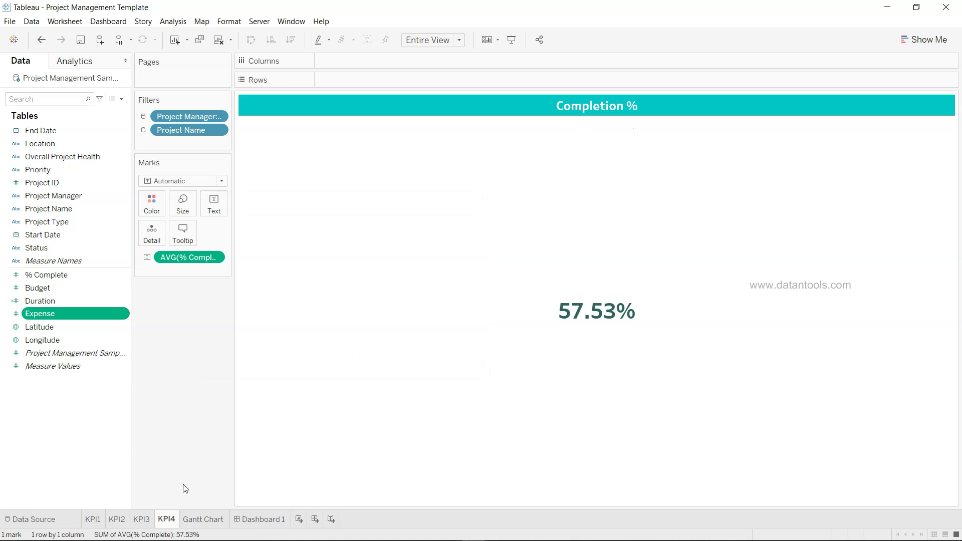
Check the titles of the KPI3, KPI2 and KPI1 sheets, ending on KPI4
{"action": "left_click", "coordinate": [144, 519]}
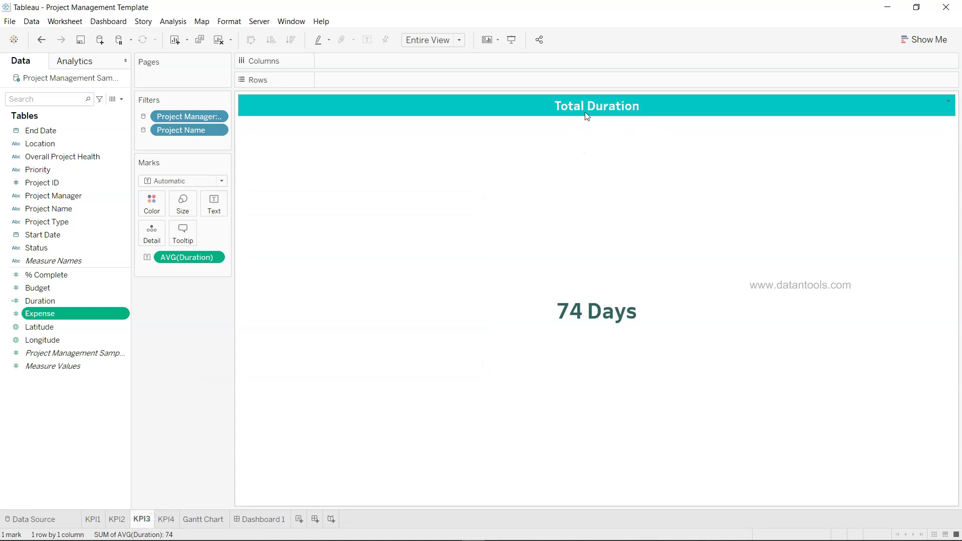
{"action": "left_click", "coordinate": [118, 519]}
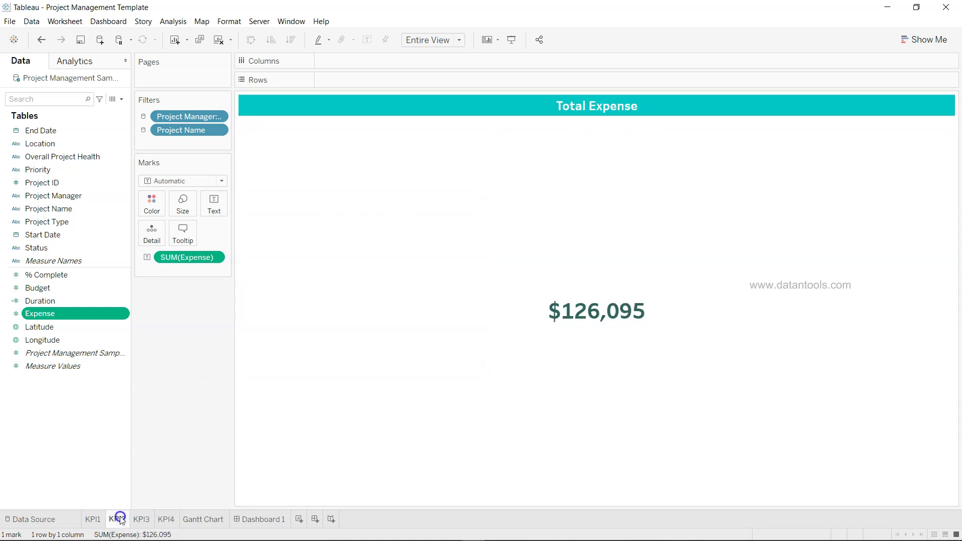
{"action": "left_click", "coordinate": [93, 519]}
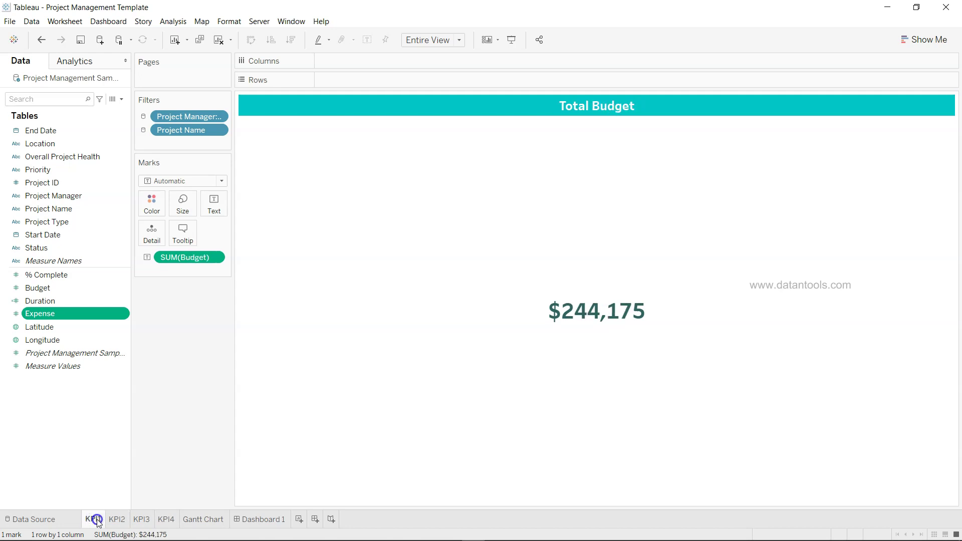
{"action": "left_click", "coordinate": [167, 519]}
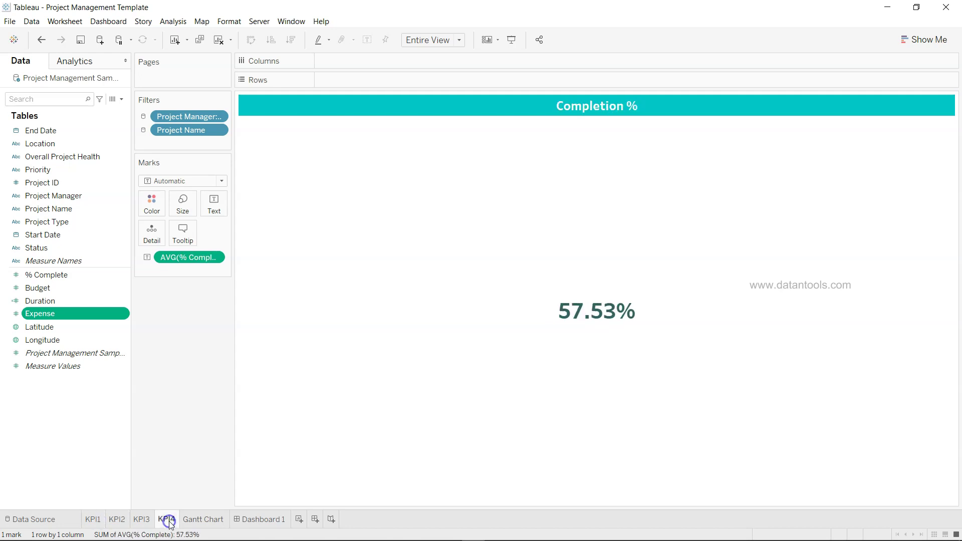
Go to the Gantt Chart sheet and examine the formula of the Duration calculated field without changing it
{"action": "left_click", "coordinate": [208, 520]}
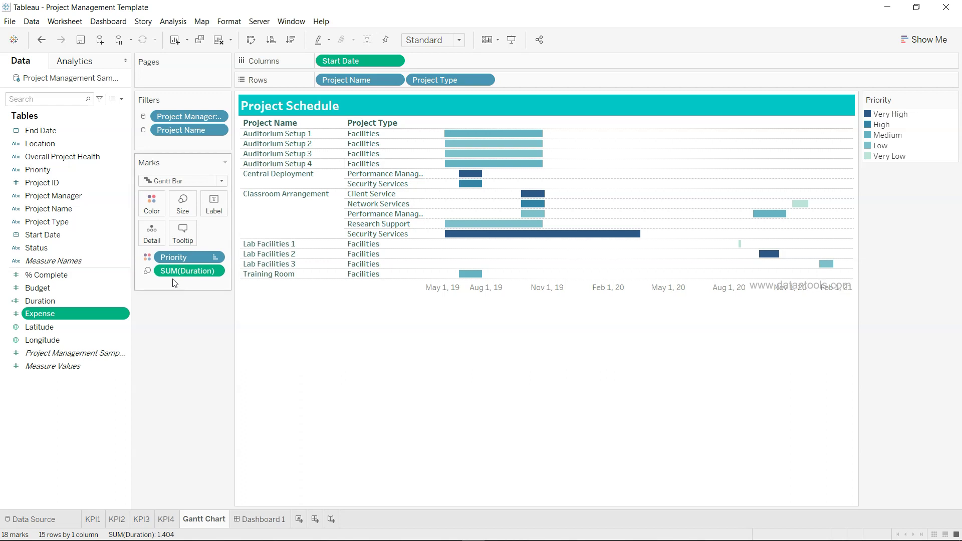
{"action": "left_click", "coordinate": [87, 301]}
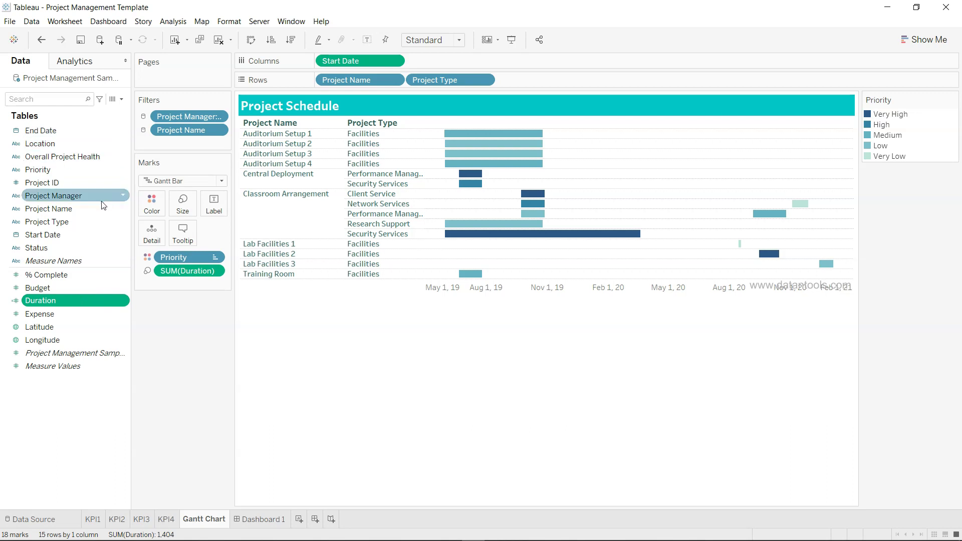
{"action": "left_click", "coordinate": [123, 300]}
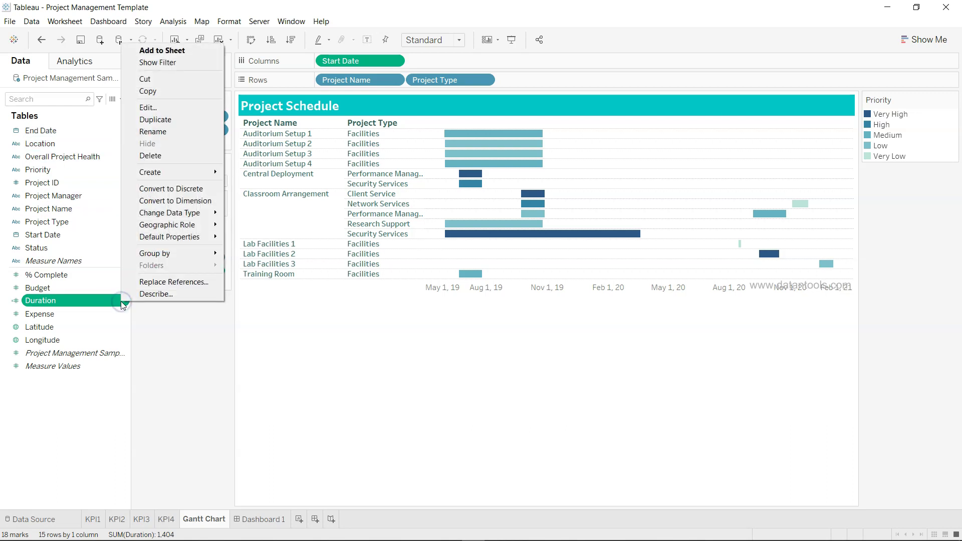
{"action": "left_click", "coordinate": [188, 108]}
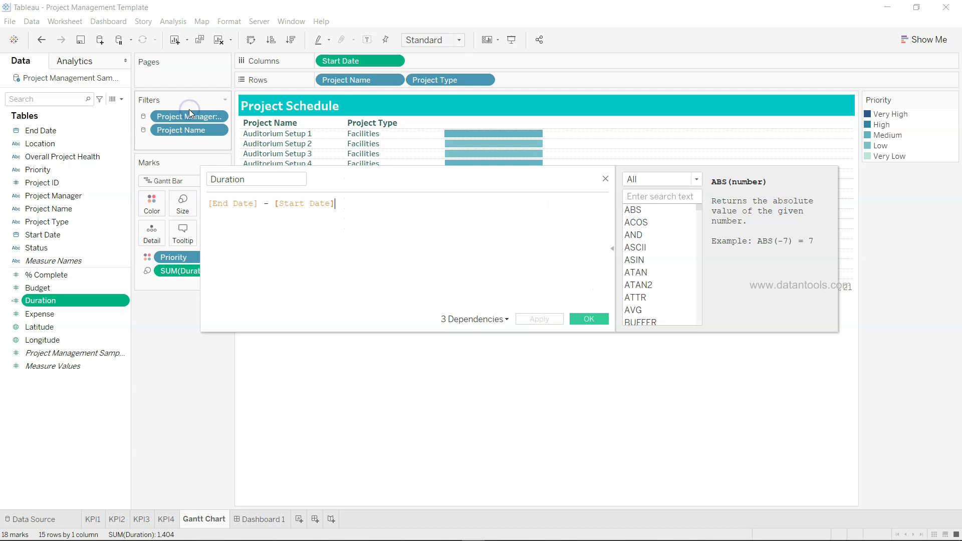
{"action": "key", "text": "ctrl+a"}
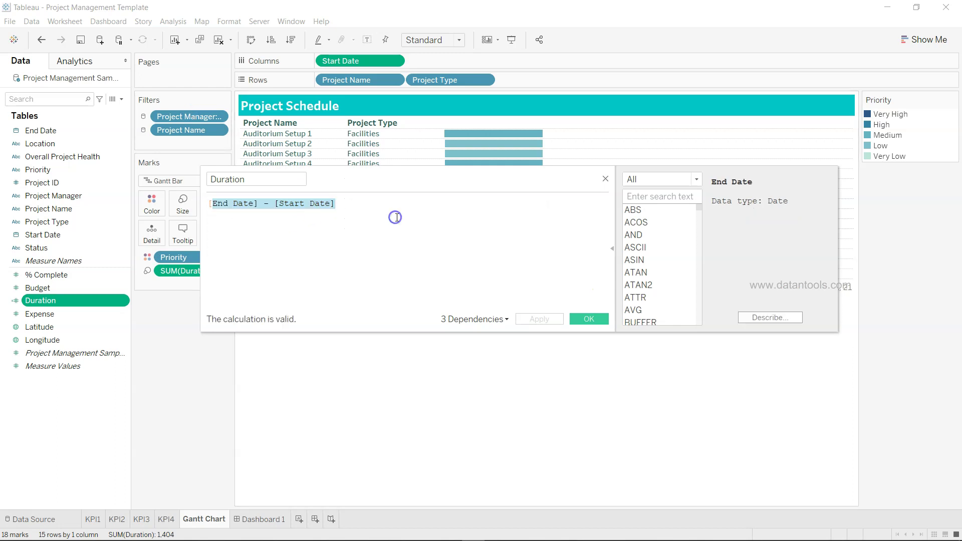
{"action": "left_click", "coordinate": [605, 179]}
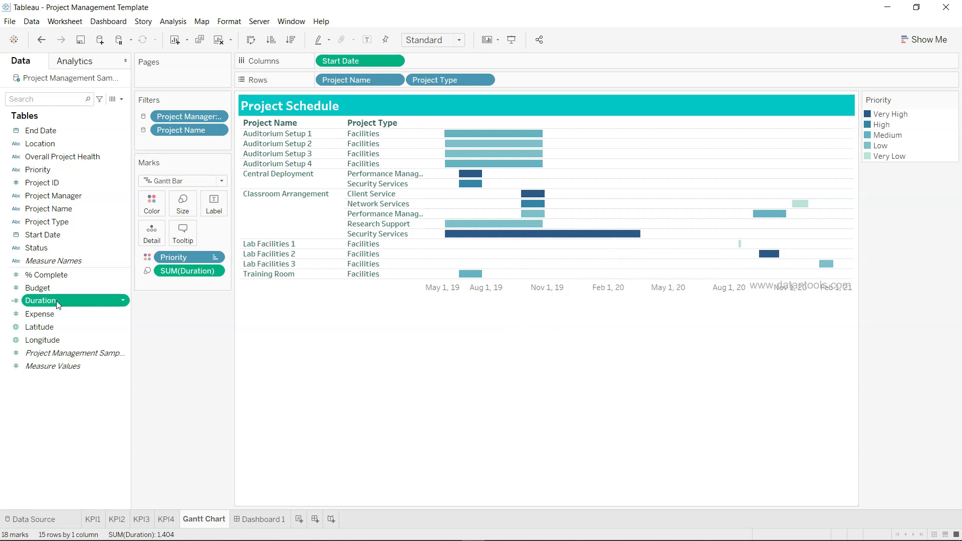
Inspect the details of the Classroom Arrangement bars in the Gantt chart and compare their colours with the Priority legend
{"action": "mouse_move", "coordinate": [446, 234]}
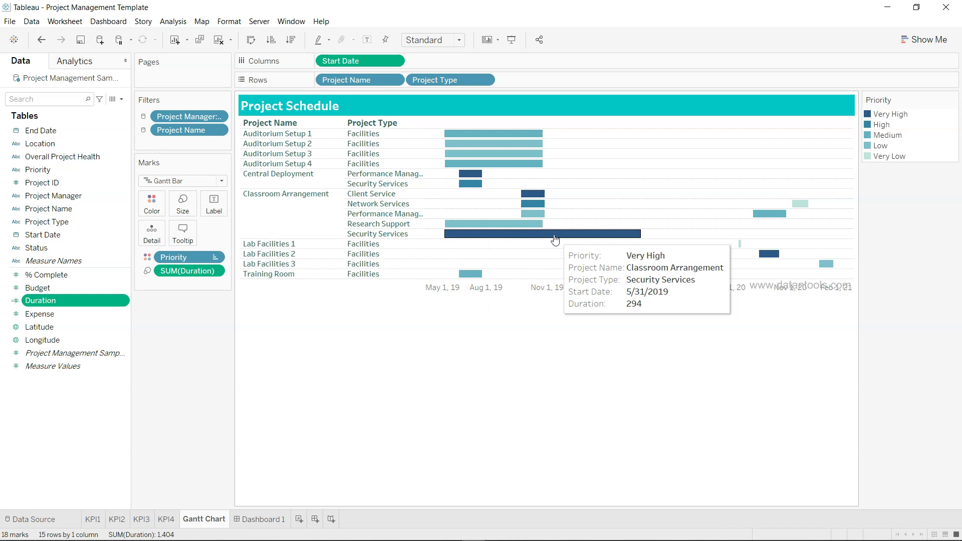
{"action": "mouse_move", "coordinate": [533, 197]}
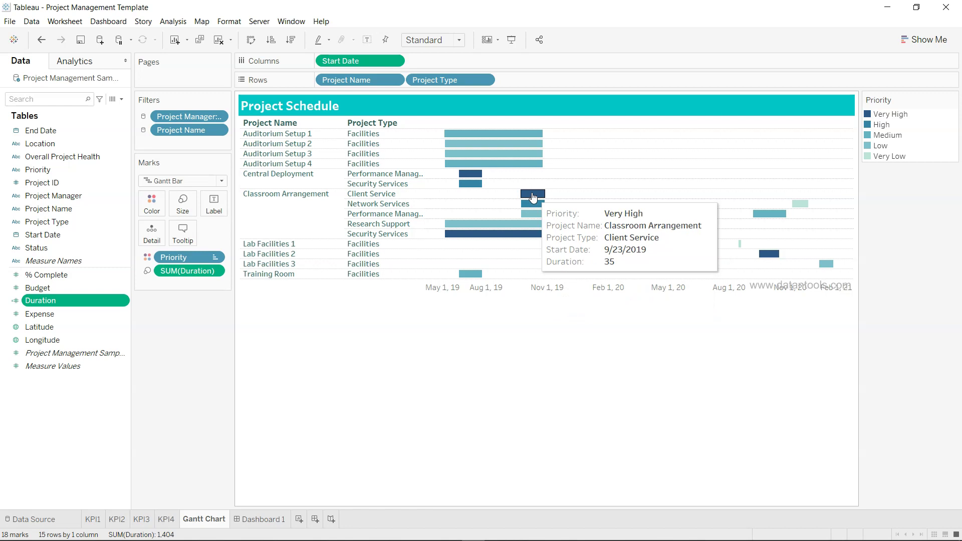
{"action": "mouse_move", "coordinate": [541, 237]}
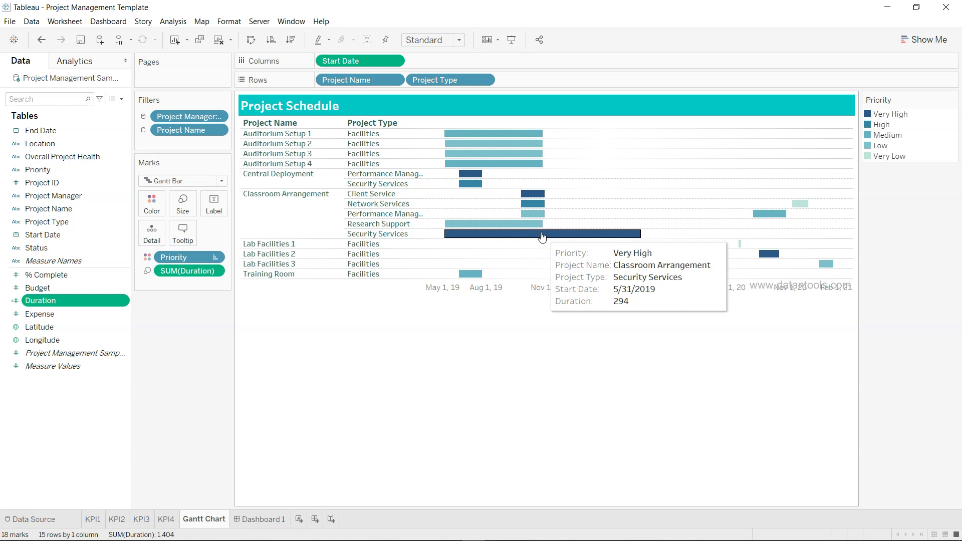
{"action": "mouse_move", "coordinate": [516, 227]}
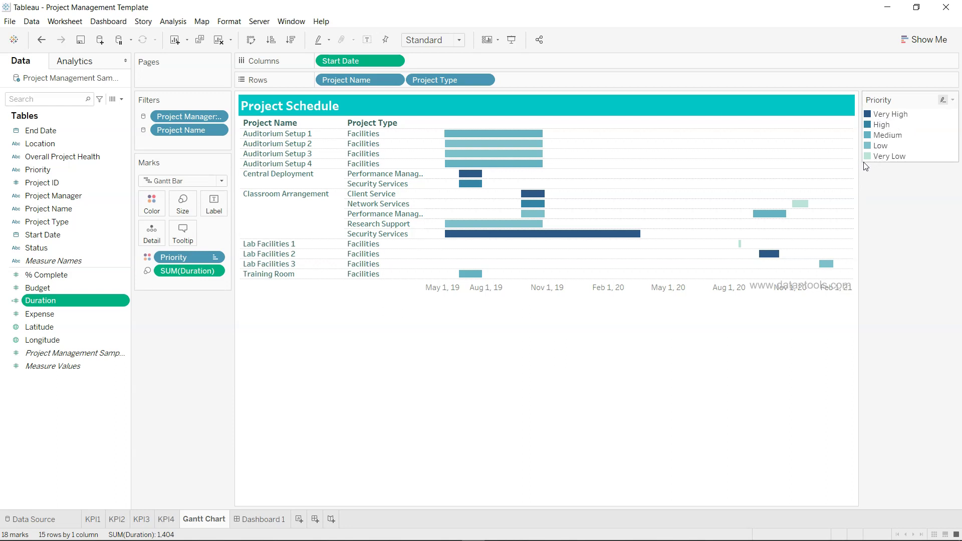
{"action": "mouse_move", "coordinate": [802, 205]}
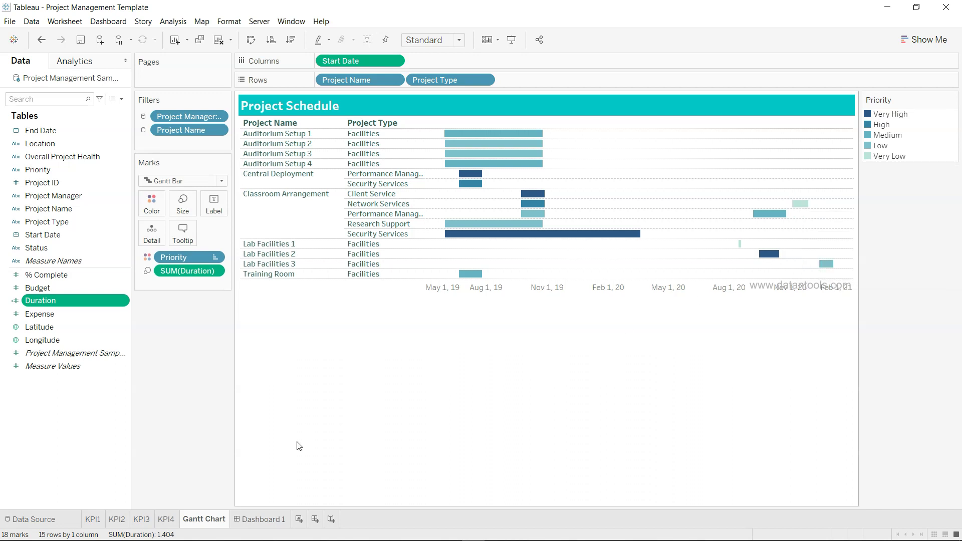
Go to Dashboard 1 and examine the text formatting of its title and the Completion % tile without changing them
{"action": "left_click", "coordinate": [261, 520]}
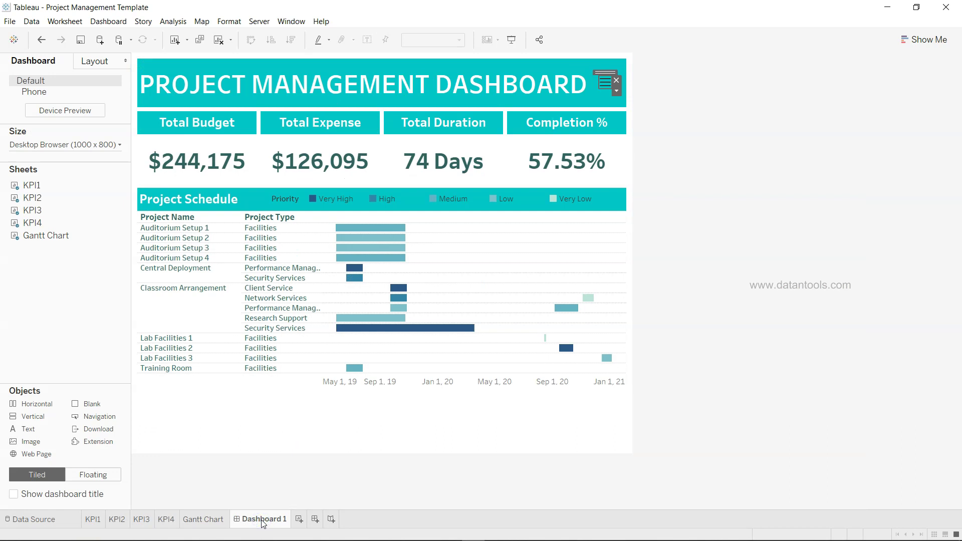
{"action": "left_click", "coordinate": [481, 86]}
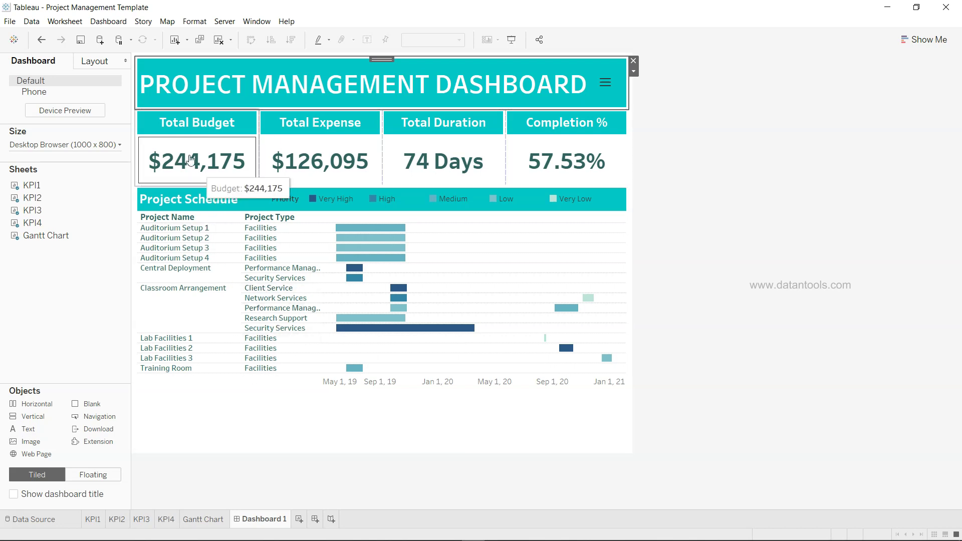
{"action": "double_click", "coordinate": [340, 85]}
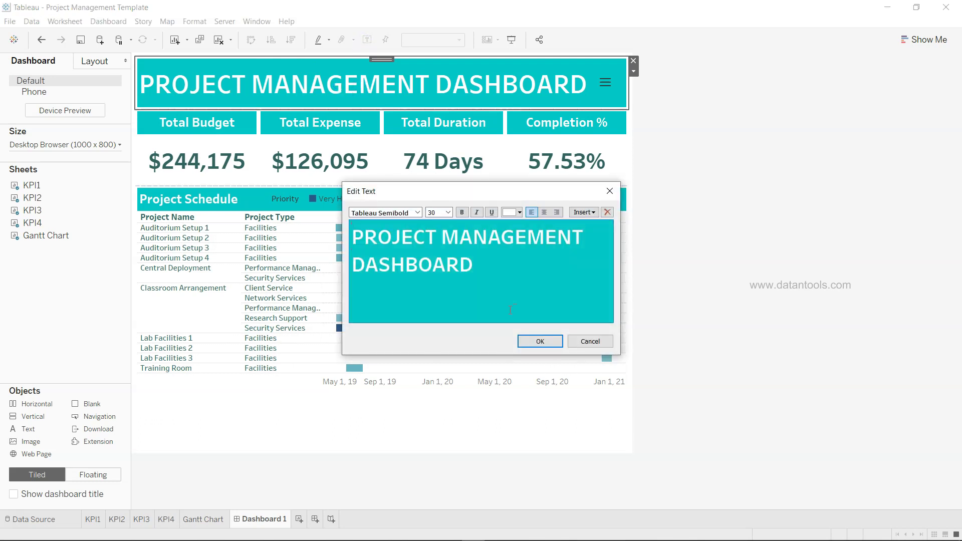
{"action": "left_click_drag", "start_coordinate": [478, 273], "coordinate": [346, 233]}
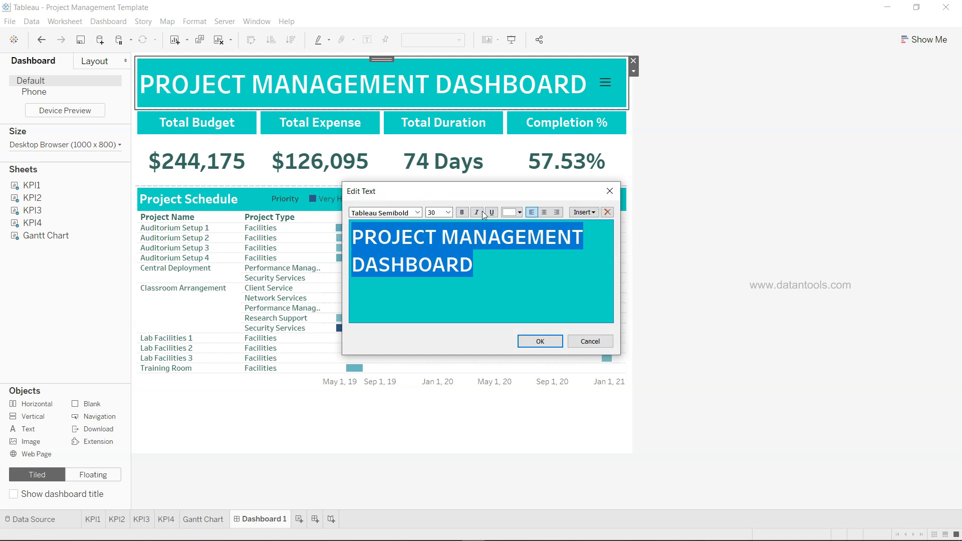
{"action": "left_click", "coordinate": [539, 342]}
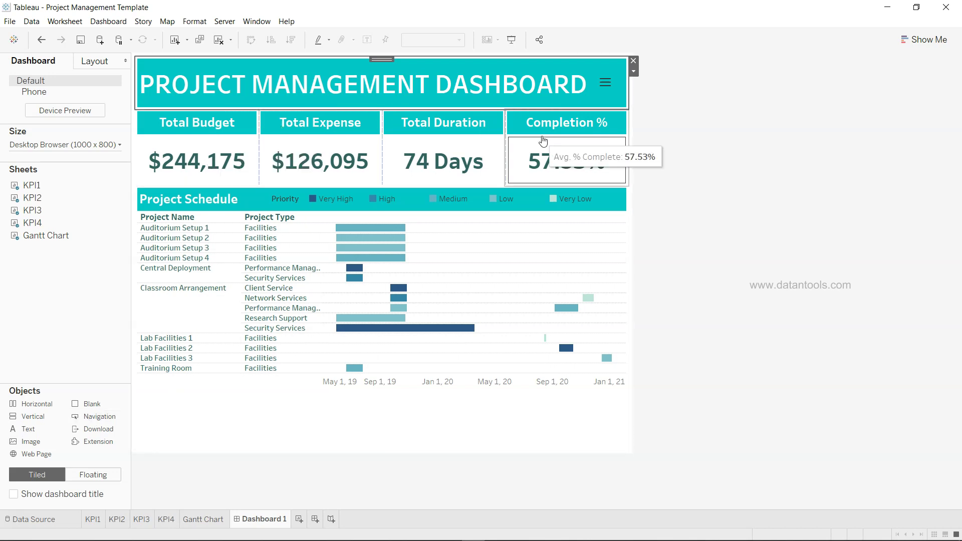
{"action": "left_click", "coordinate": [619, 122]}
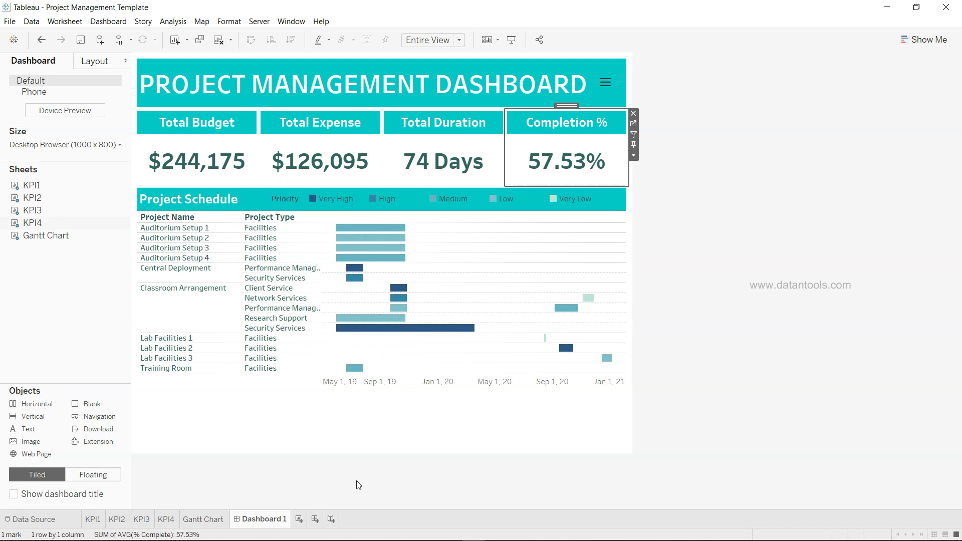
Create a new dashboard and add a text object reading "Project Management Dashboard"
{"action": "left_click", "coordinate": [316, 520]}
{"action": "left_click_drag", "start_coordinate": [49, 429], "coordinate": [314, 178]}
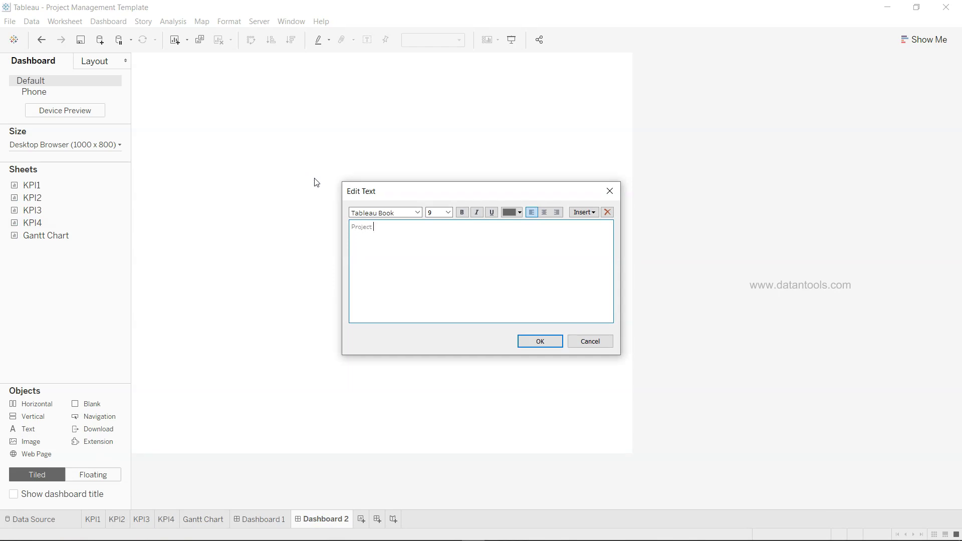
{"action": "type", "text": "Project Management Dashboard"}
Format the whole dashboard title text as Tableau Bold, size 20
{"action": "key", "text": "ctrl+a"}
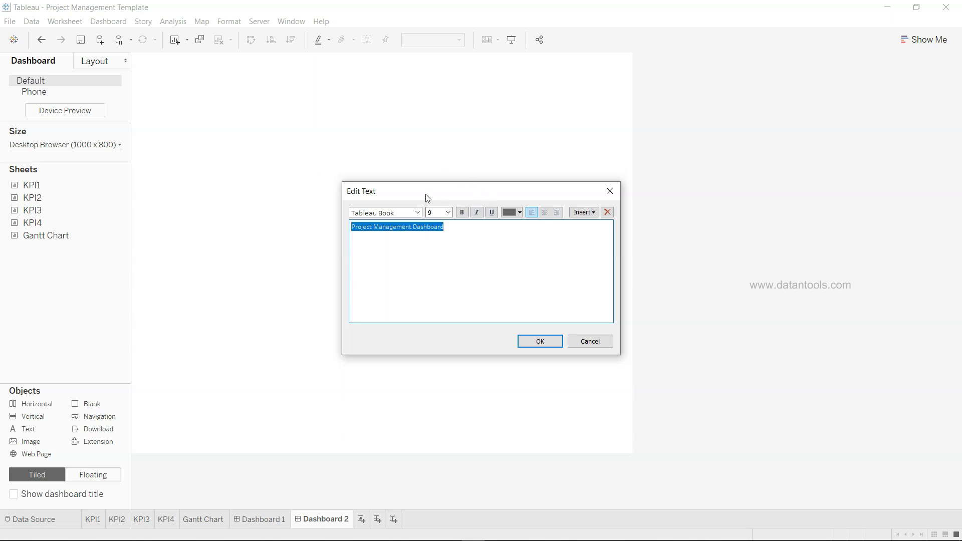
{"action": "left_click", "coordinate": [448, 213]}
{"action": "left_click", "coordinate": [441, 295]}
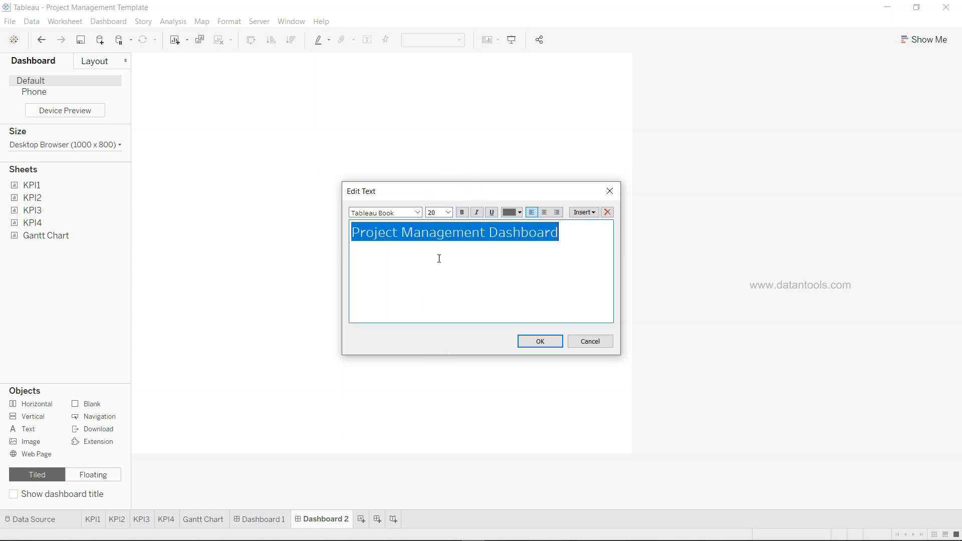
{"action": "left_click", "coordinate": [419, 214]}
{"action": "left_click", "coordinate": [399, 245]}
{"action": "left_click", "coordinate": [420, 212]}
{"action": "left_click", "coordinate": [403, 232]}
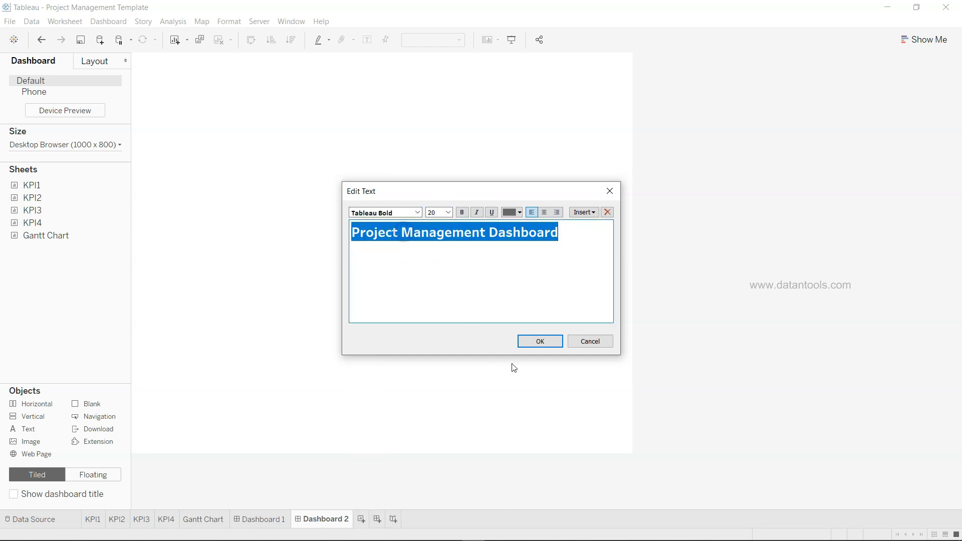
{"action": "left_click", "coordinate": [533, 346]}
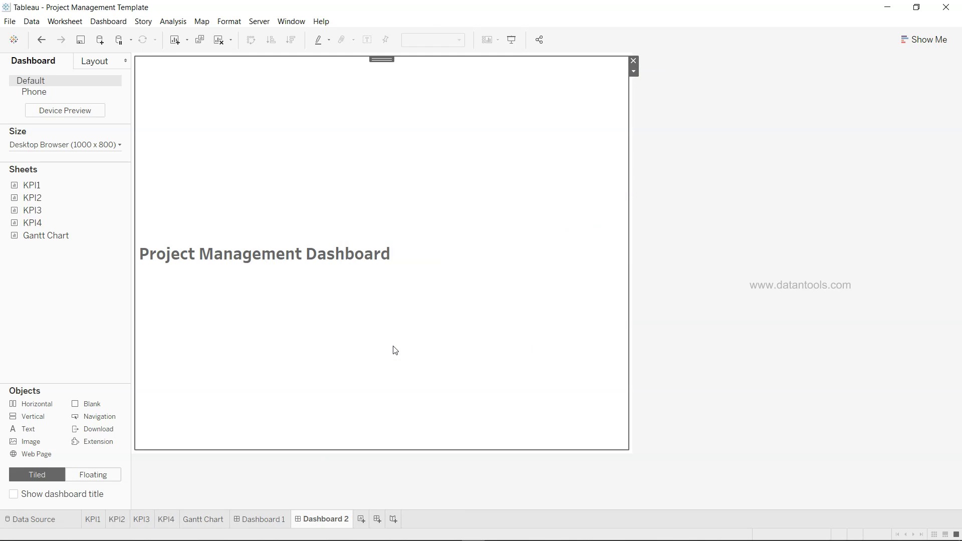
Add a horizontal container below the title, shrink the title's height, and place KPI1, KPI2, KPI3 and KPI4 side by side in the container
{"action": "left_click_drag", "start_coordinate": [48, 407], "coordinate": [290, 423]}
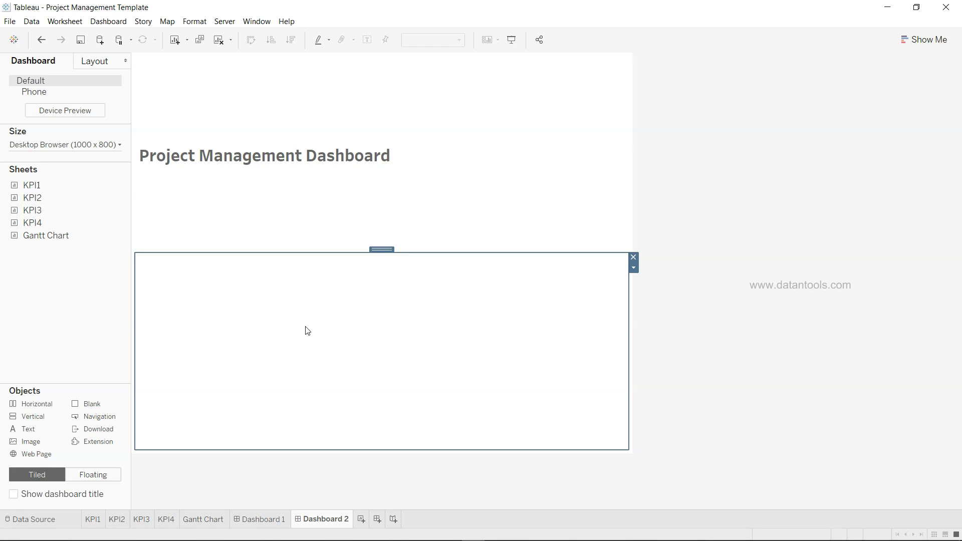
{"action": "left_click_drag", "start_coordinate": [339, 254], "coordinate": [393, 101]}
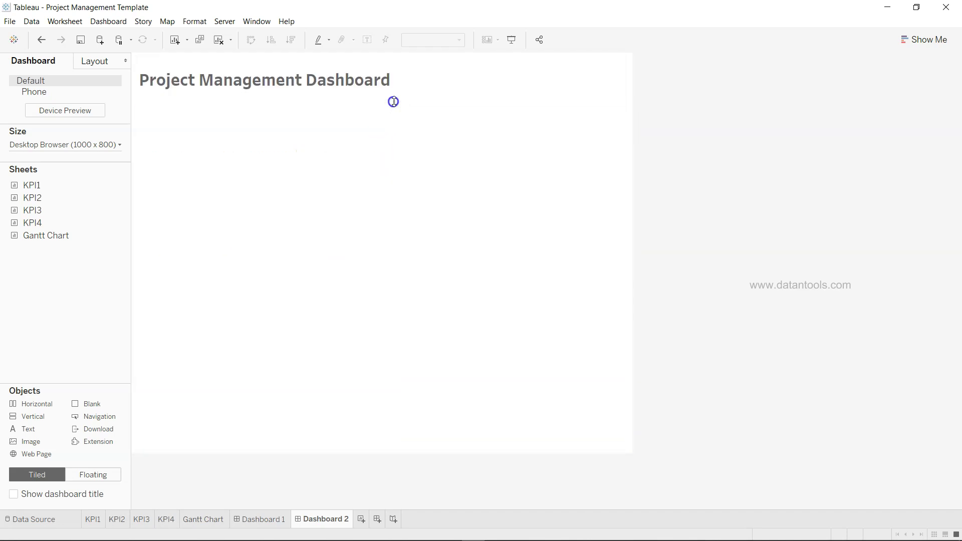
{"action": "mouse_move", "coordinate": [37, 190]}
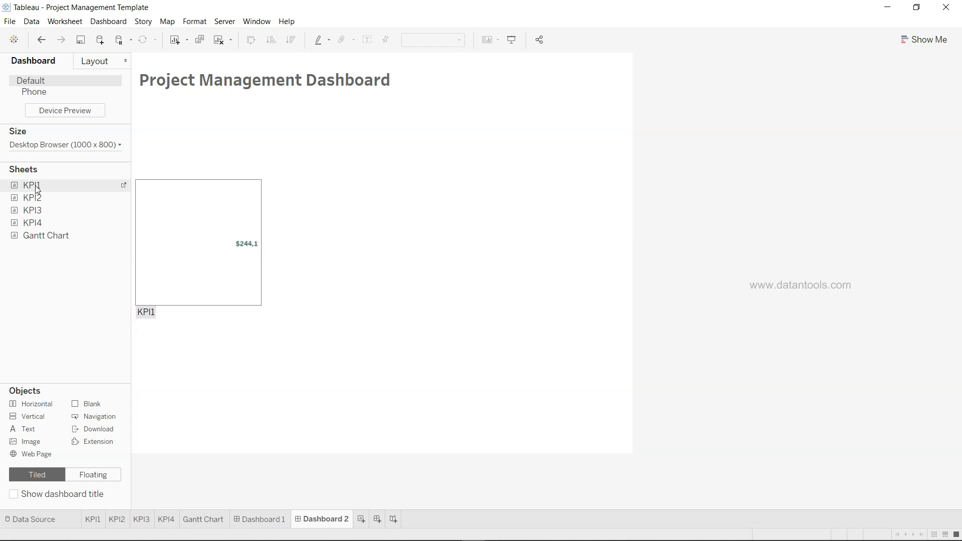
{"action": "left_click_drag", "start_coordinate": [63, 188], "coordinate": [273, 251]}
{"action": "left_click_drag", "start_coordinate": [65, 199], "coordinate": [564, 258]}
{"action": "left_click_drag", "start_coordinate": [86, 213], "coordinate": [545, 273]}
{"action": "left_click_drag", "start_coordinate": [39, 220], "coordinate": [577, 276]}
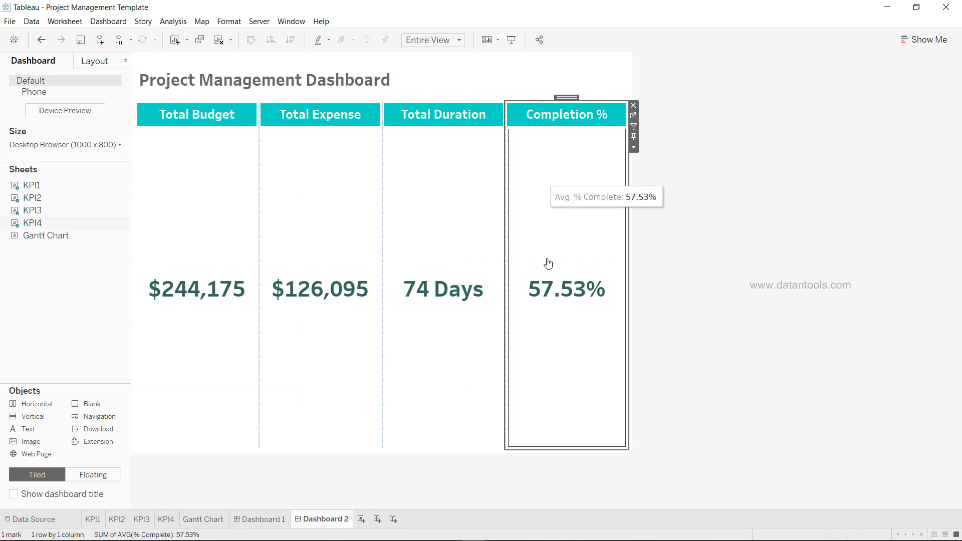
Place the Gantt Chart sheet across the dashboard beneath the KPIs and make its Priority legend floating
{"action": "mouse_move", "coordinate": [45, 235]}
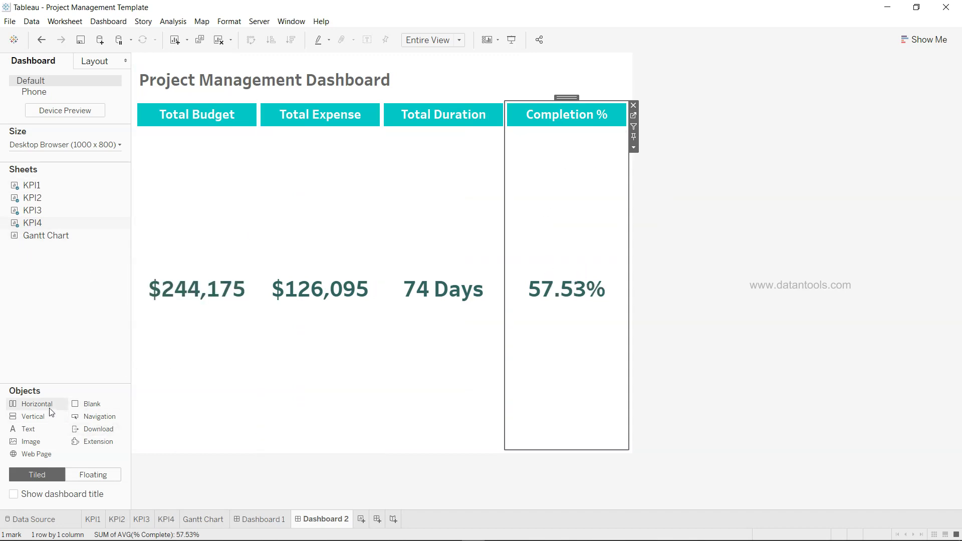
{"action": "mouse_move", "coordinate": [57, 238]}
{"action": "left_mouse_down"}
{"action": "mouse_move", "coordinate": [364, 384]}
{"action": "mouse_move", "coordinate": [363, 444]}
{"action": "left_mouse_up"}
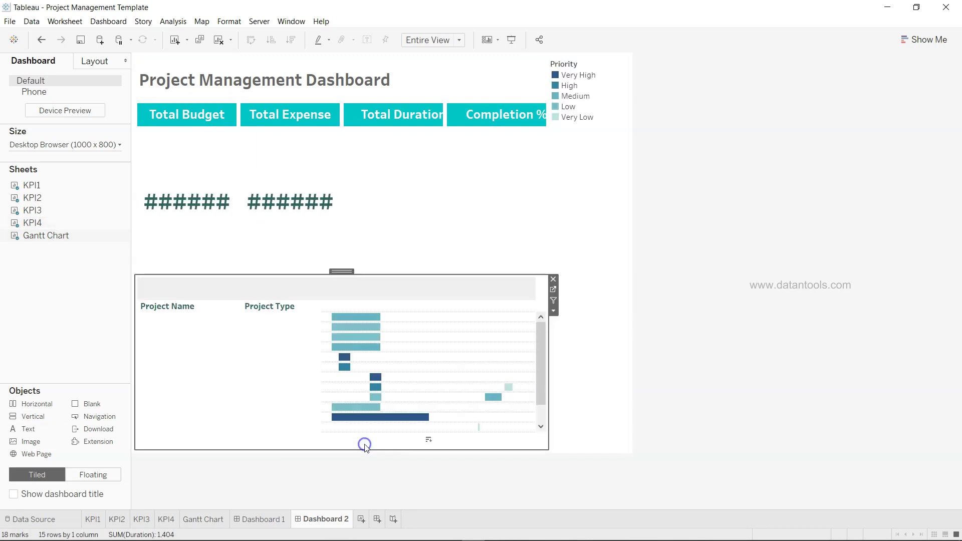
{"action": "left_click", "coordinate": [610, 83]}
{"action": "left_click", "coordinate": [634, 81]}
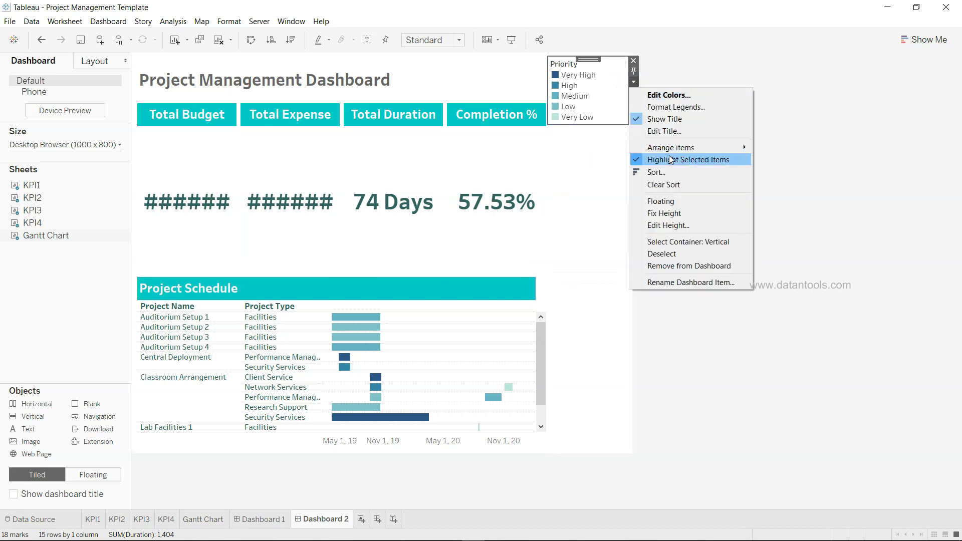
{"action": "left_click", "coordinate": [674, 201]}
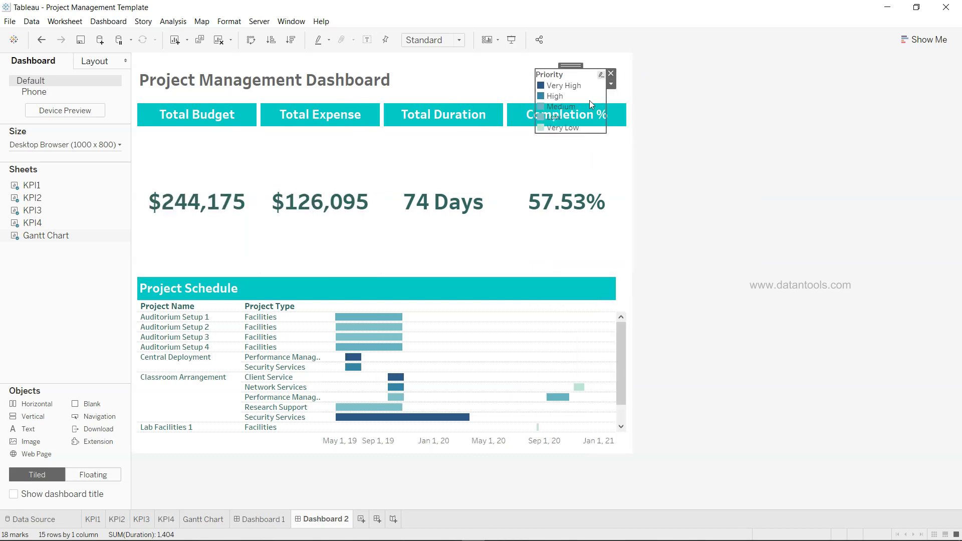
Move the Priority legend onto the Project Schedule title bar and resize it into a single horizontal row beside the title
{"action": "left_click", "coordinate": [569, 62]}
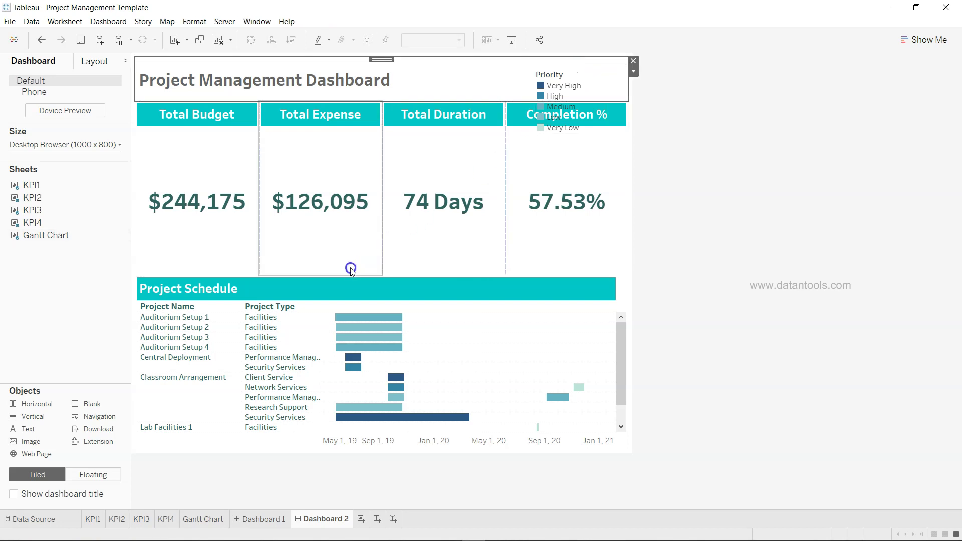
{"action": "left_click", "coordinate": [592, 85]}
{"action": "left_click_drag", "start_coordinate": [578, 69], "coordinate": [294, 278]}
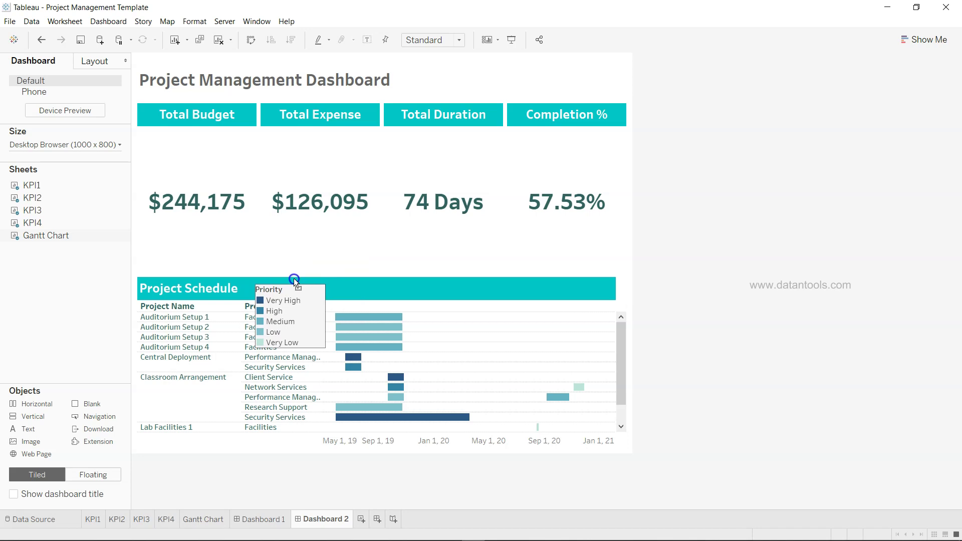
{"action": "left_click_drag", "start_coordinate": [326, 326], "coordinate": [607, 308]}
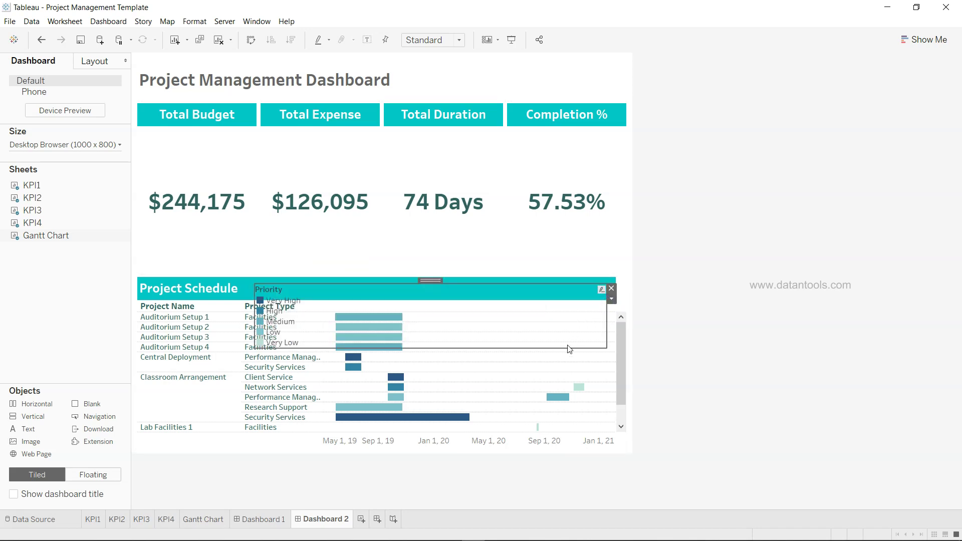
{"action": "left_click_drag", "start_coordinate": [568, 347], "coordinate": [571, 317]}
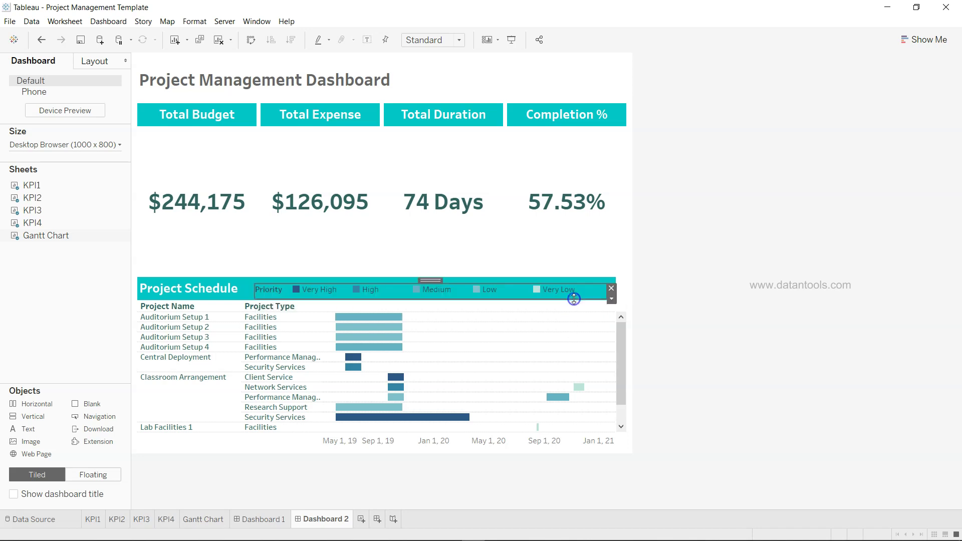
{"action": "left_click", "coordinate": [437, 278]}
{"action": "left_click_drag", "start_coordinate": [437, 278], "coordinate": [430, 277]}
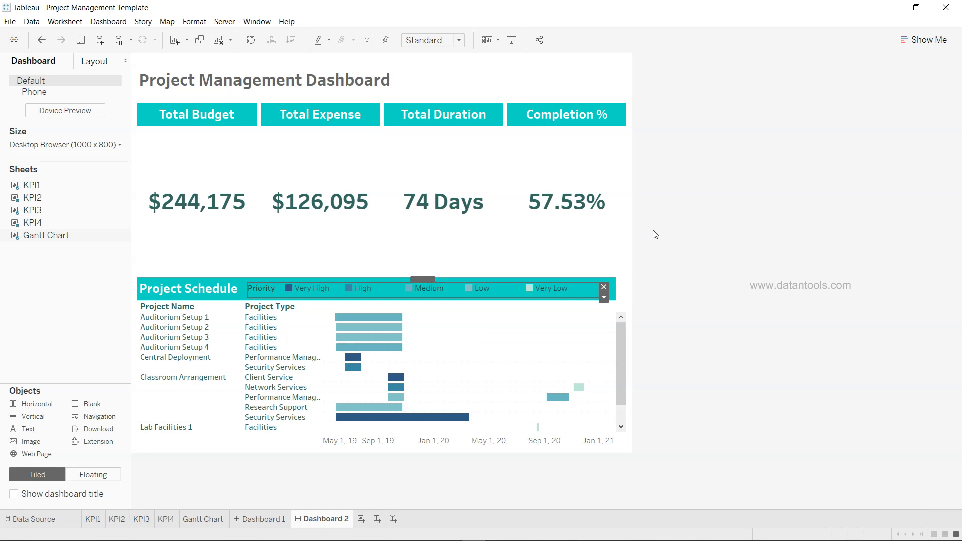
Shorten the KPI row so the Gantt chart moves up, and reposition the Priority legend on the Project Schedule title bar
{"action": "left_click", "coordinate": [696, 247]}
{"action": "left_click_drag", "start_coordinate": [580, 275], "coordinate": [584, 176]}
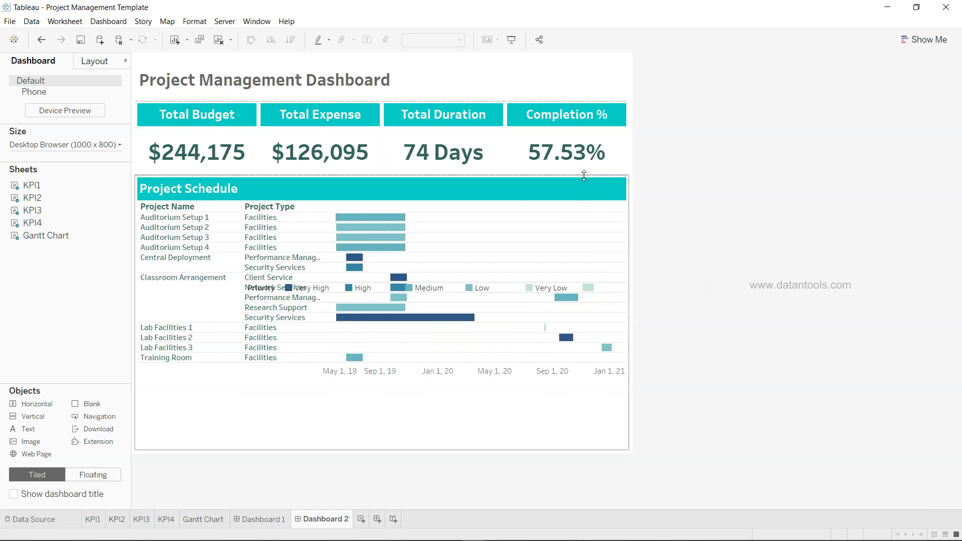
{"action": "left_click", "coordinate": [368, 288]}
{"action": "left_click_drag", "start_coordinate": [423, 279], "coordinate": [431, 179]}
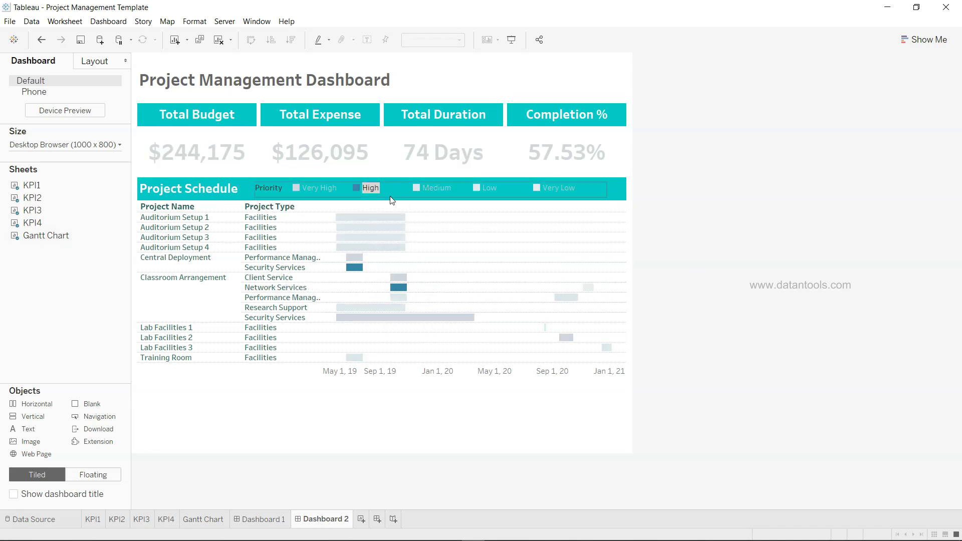
{"action": "left_click", "coordinate": [375, 187]}
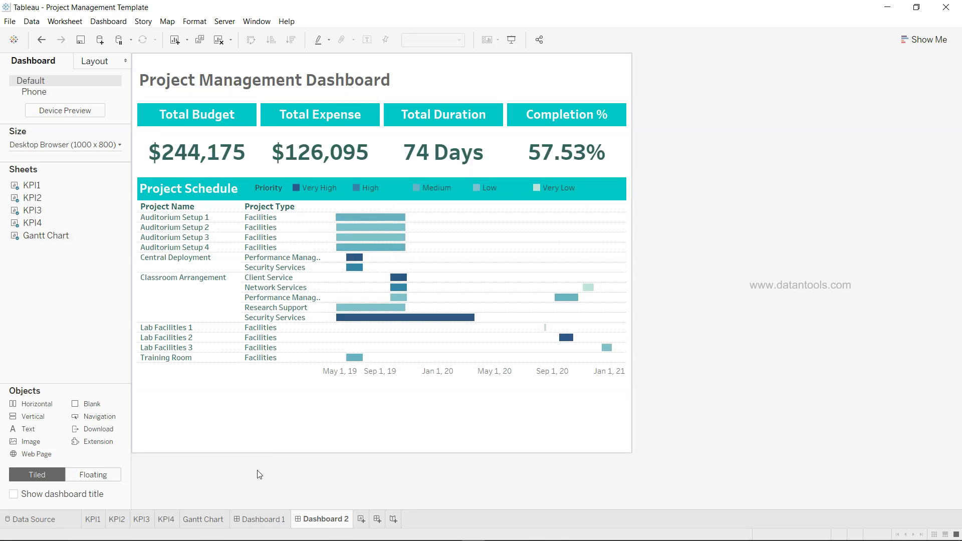
Check Dashboard 1 for reference, and add the Project Manager and Project Name filters to Dashboard 2 from the Total Budget sheet
{"action": "left_click", "coordinate": [266, 519]}
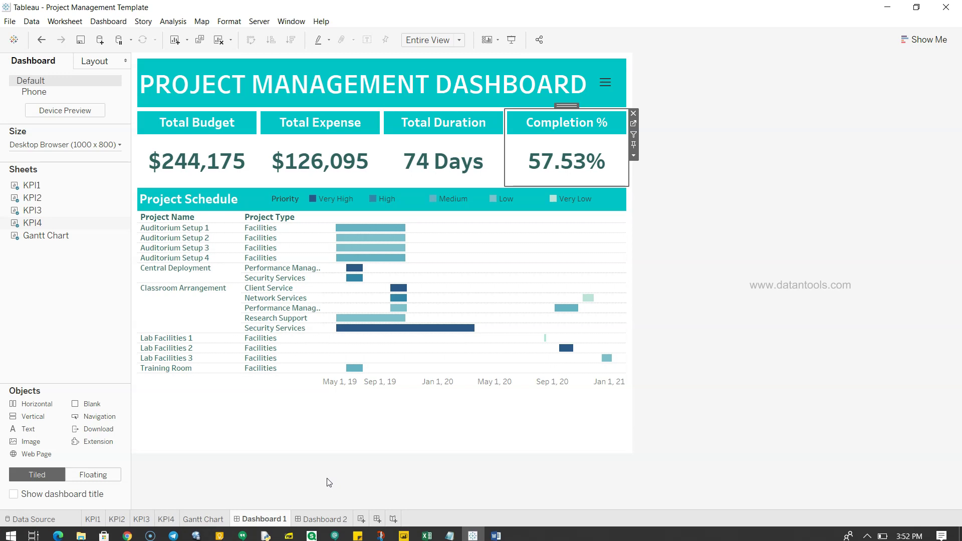
{"action": "left_click", "coordinate": [326, 519]}
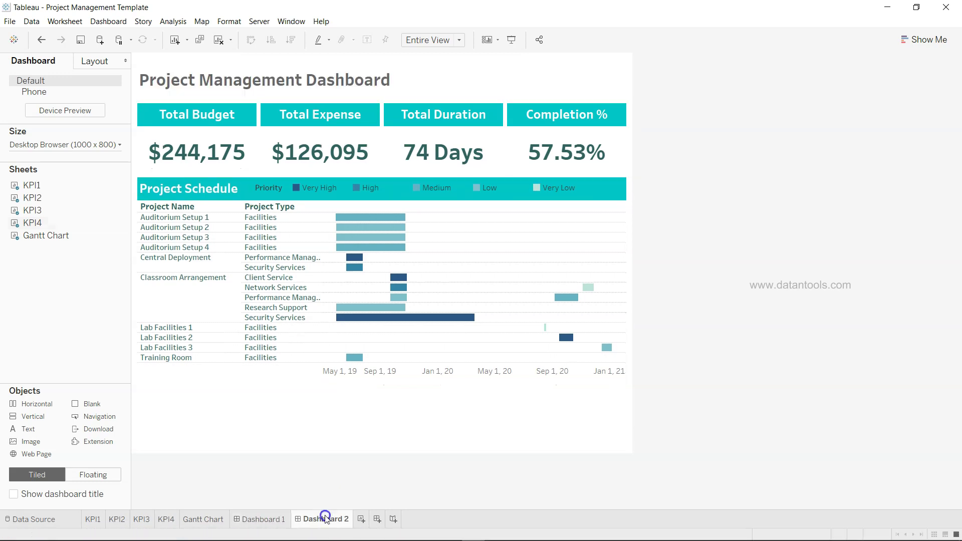
{"action": "left_click", "coordinate": [221, 119]}
{"action": "left_click", "coordinate": [264, 147]}
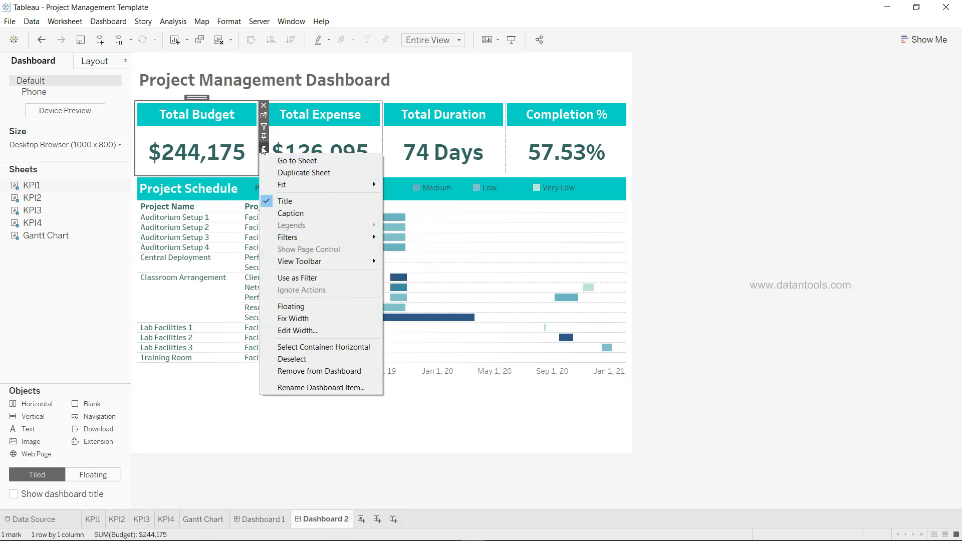
{"action": "mouse_move", "coordinate": [343, 264]}
{"action": "mouse_move", "coordinate": [353, 238]}
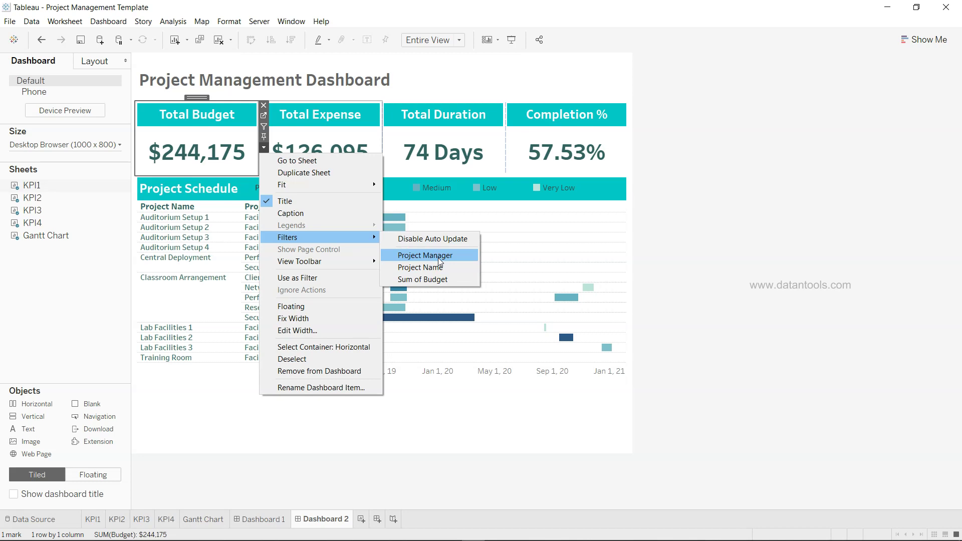
{"action": "left_click", "coordinate": [439, 256]}
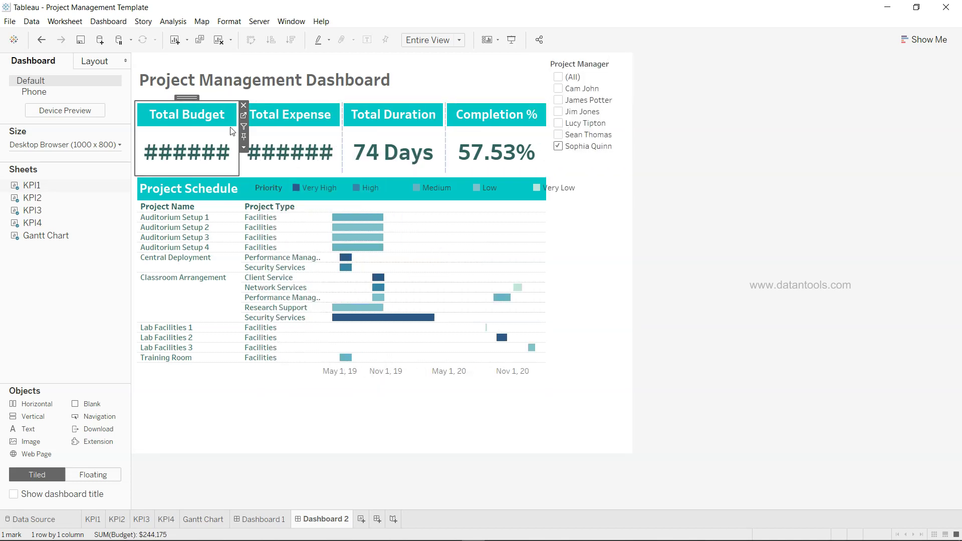
{"action": "left_click", "coordinate": [244, 148]}
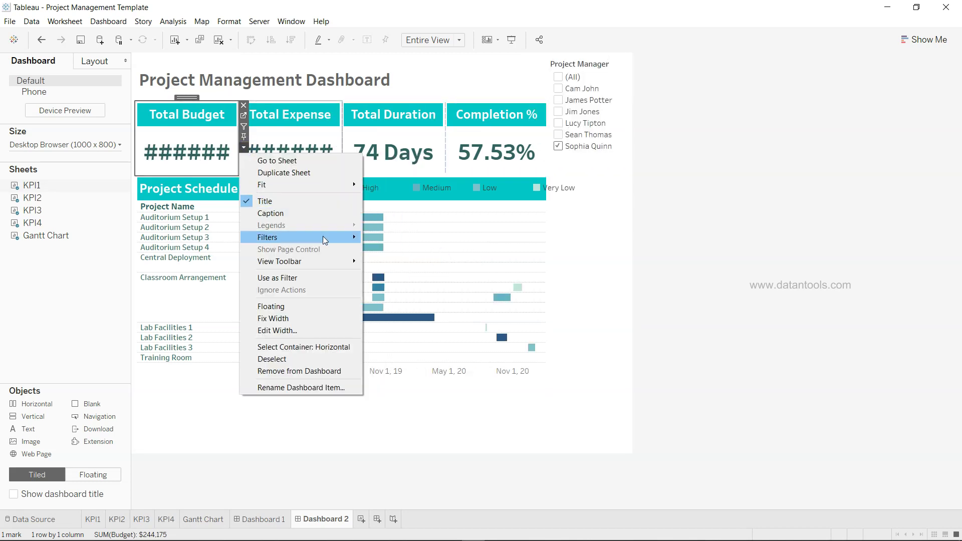
{"action": "mouse_move", "coordinate": [325, 239]}
{"action": "left_click", "coordinate": [407, 267]}
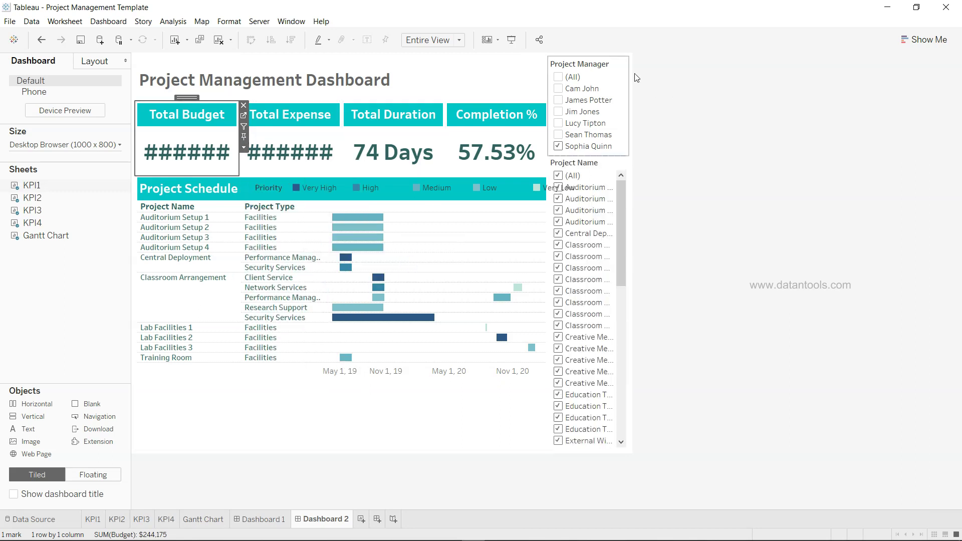
Change the Project Manager and Project Name filters to Multiple Values (dropdown)
{"action": "left_click", "coordinate": [592, 70]}
{"action": "left_click", "coordinate": [634, 82]}
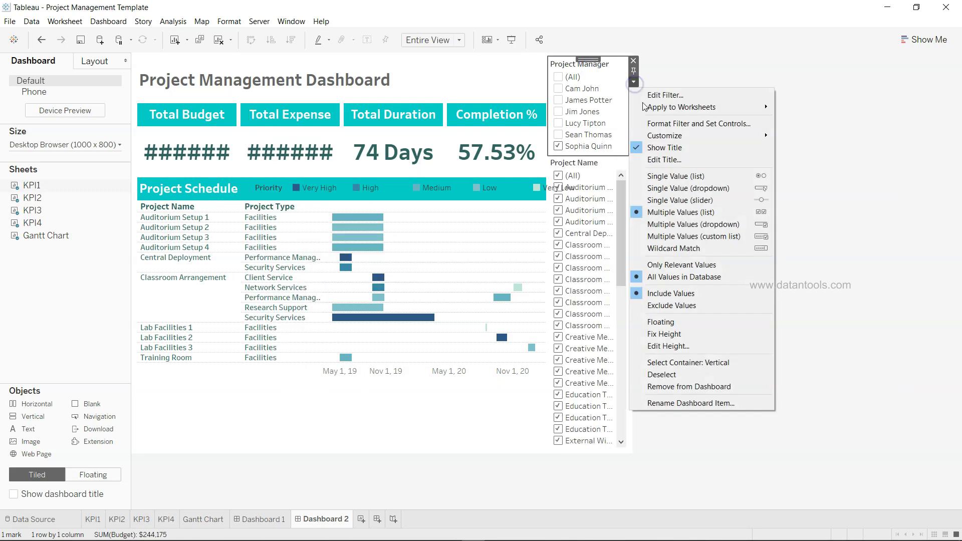
{"action": "left_click", "coordinate": [673, 224]}
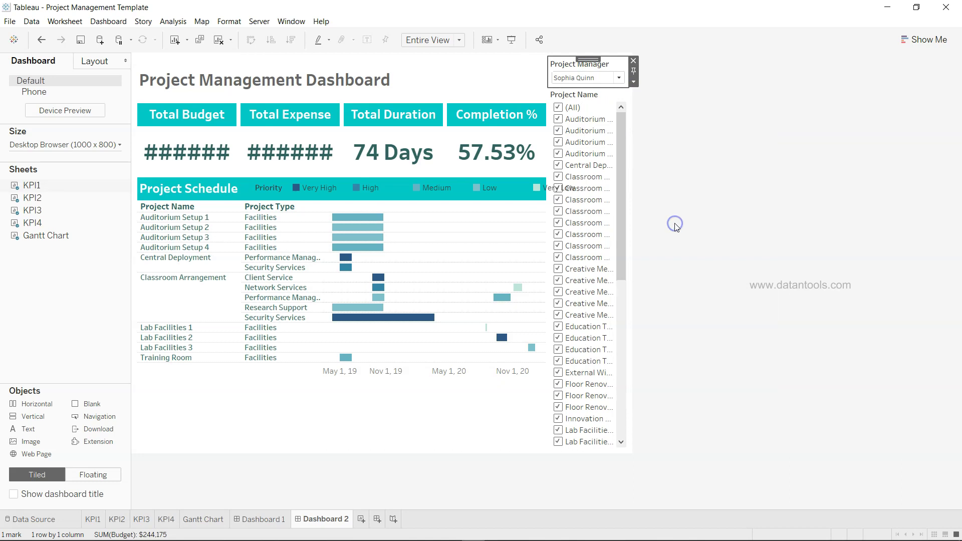
{"action": "left_click", "coordinate": [590, 94]}
{"action": "left_click", "coordinate": [634, 113]}
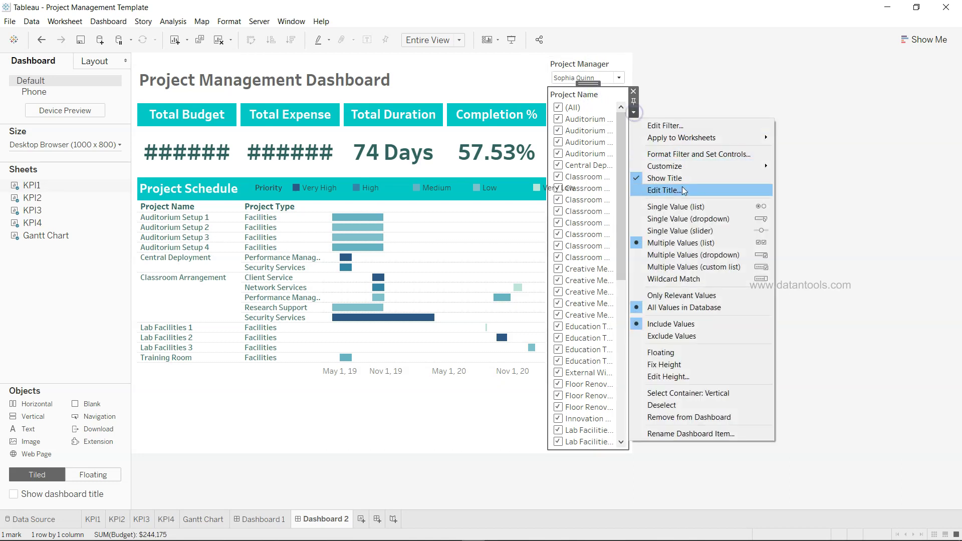
{"action": "left_click", "coordinate": [704, 255]}
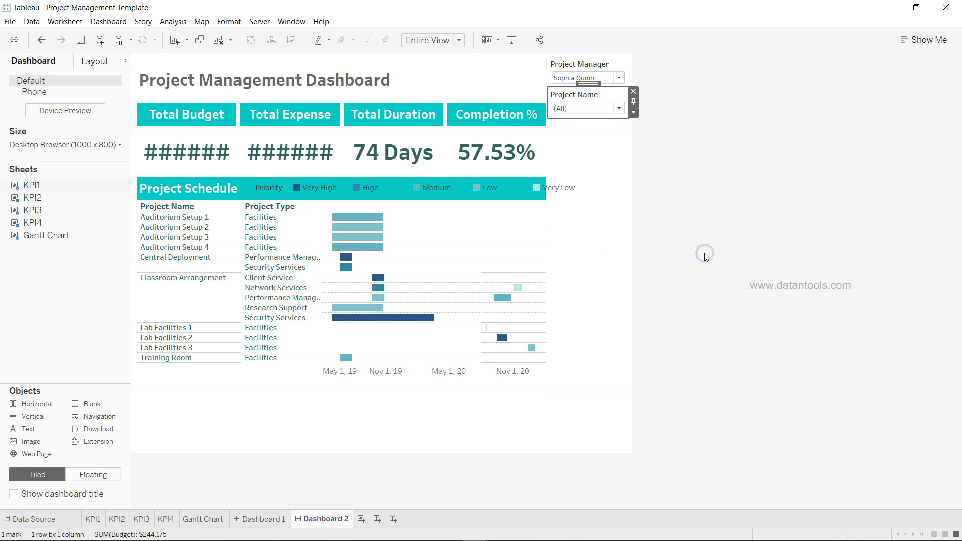
Make the vertical container holding both filters floating and move it beside the Project Management Dashboard title
{"action": "left_click", "coordinate": [257, 519]}
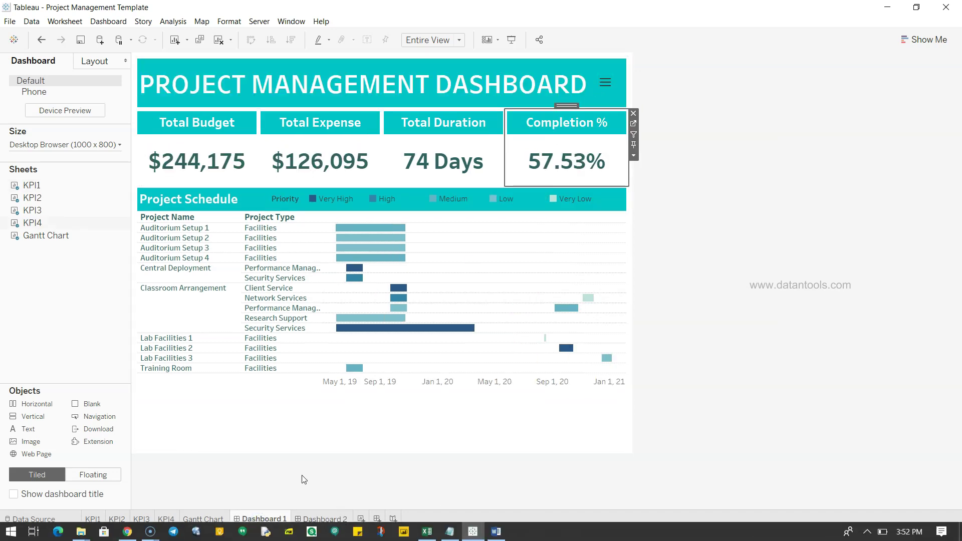
{"action": "left_click", "coordinate": [323, 519]}
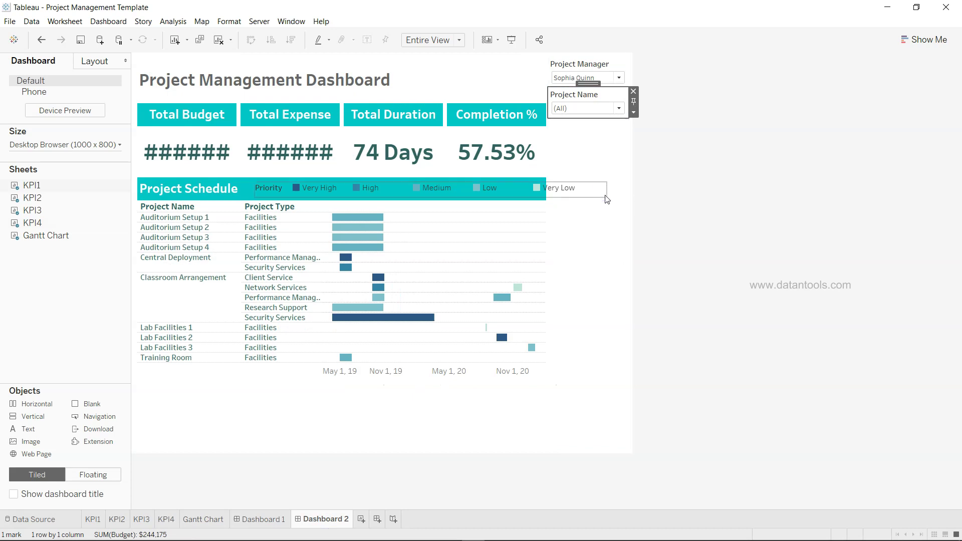
{"action": "left_click", "coordinate": [610, 265]}
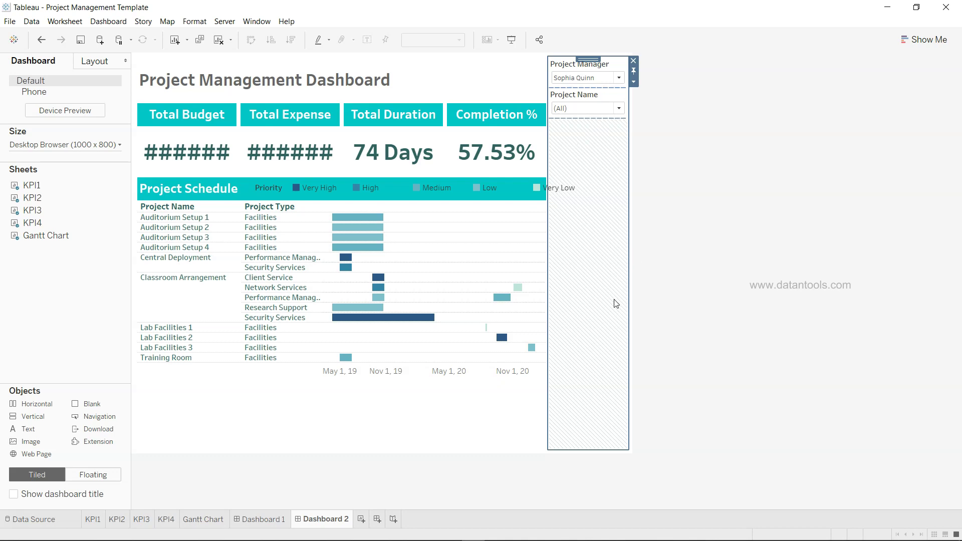
{"action": "left_click", "coordinate": [633, 82]}
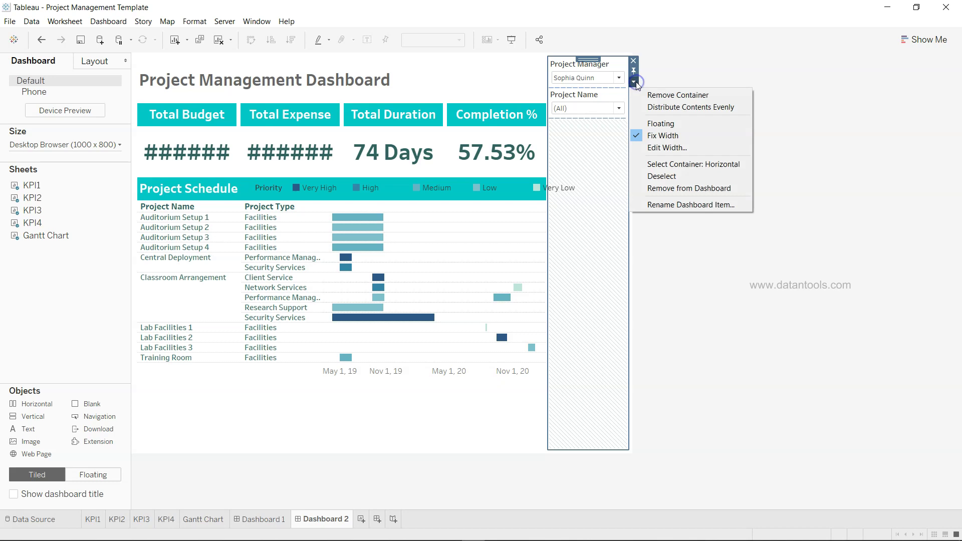
{"action": "left_click", "coordinate": [666, 126]}
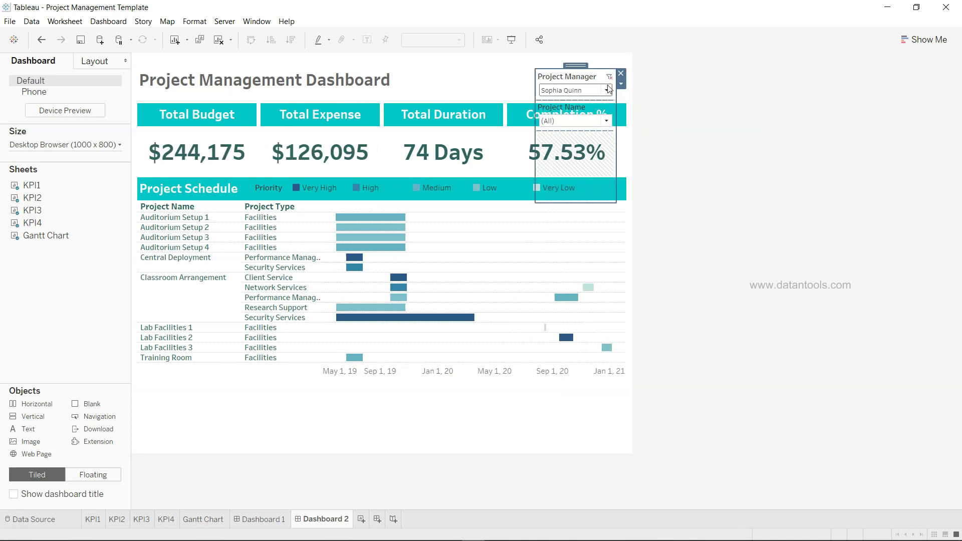
{"action": "left_click_drag", "start_coordinate": [576, 65], "coordinate": [446, 61]}
Add a show/hide button to the floating filter container and collapse the filters with it
{"action": "left_click", "coordinate": [490, 80]}
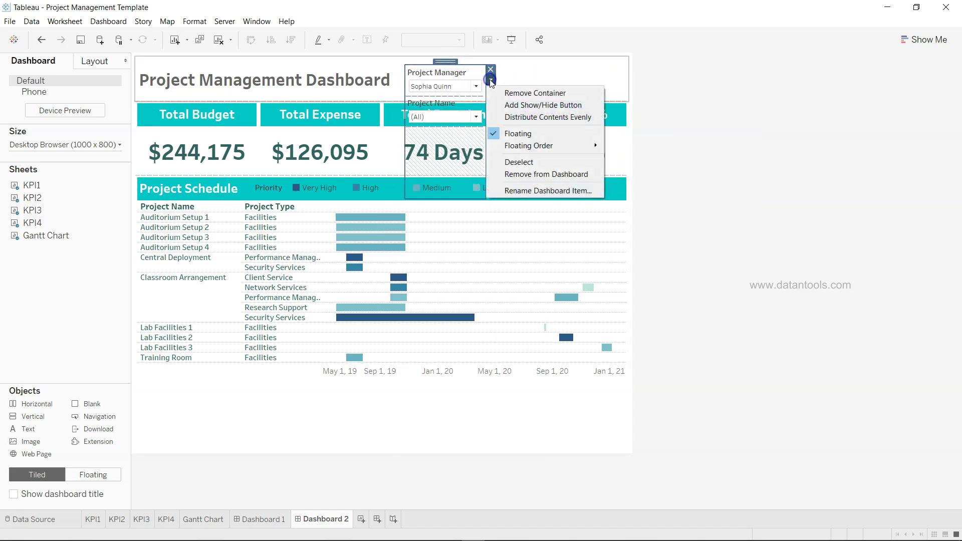
{"action": "left_click", "coordinate": [518, 106]}
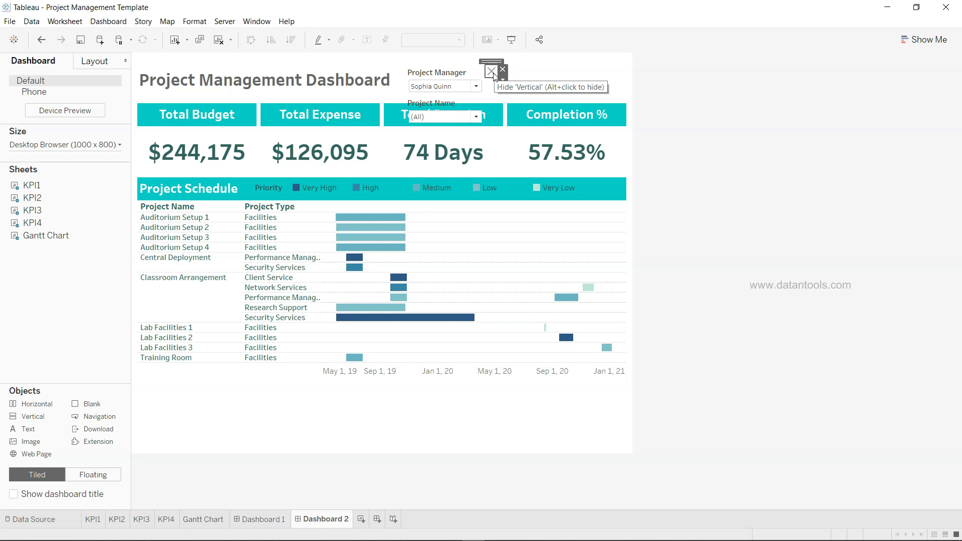
{"action": "left_click", "coordinate": [492, 73]}
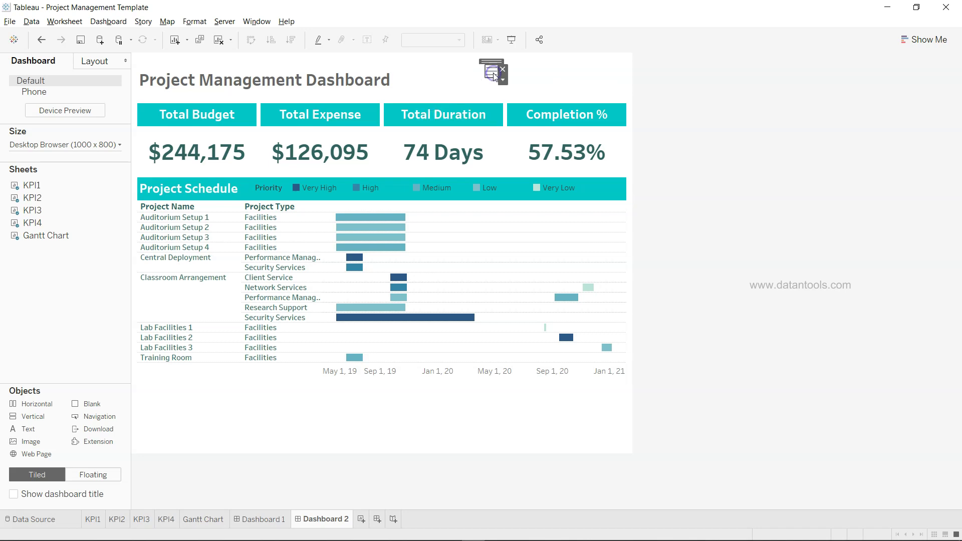
{"action": "left_click", "coordinate": [543, 81]}
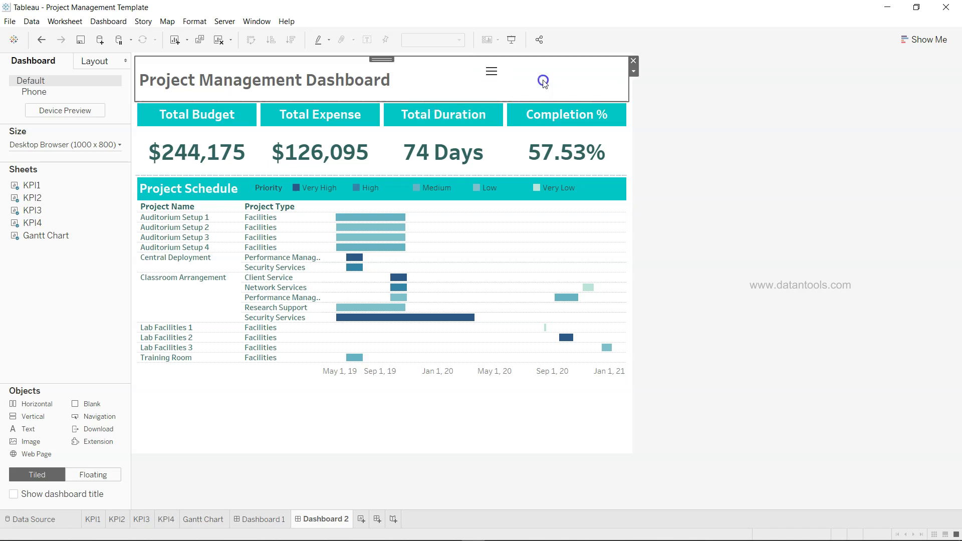
In presentation mode, reveal the filters, add the first three listed managers to the Project Manager filter, hide the filters and return to editing
{"action": "left_click", "coordinate": [510, 39]}
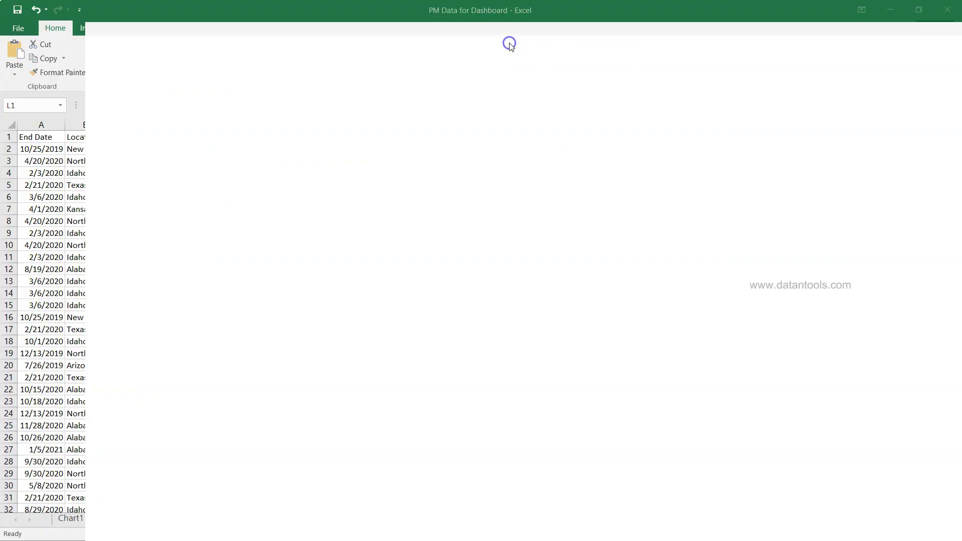
{"action": "left_click", "coordinate": [590, 80]}
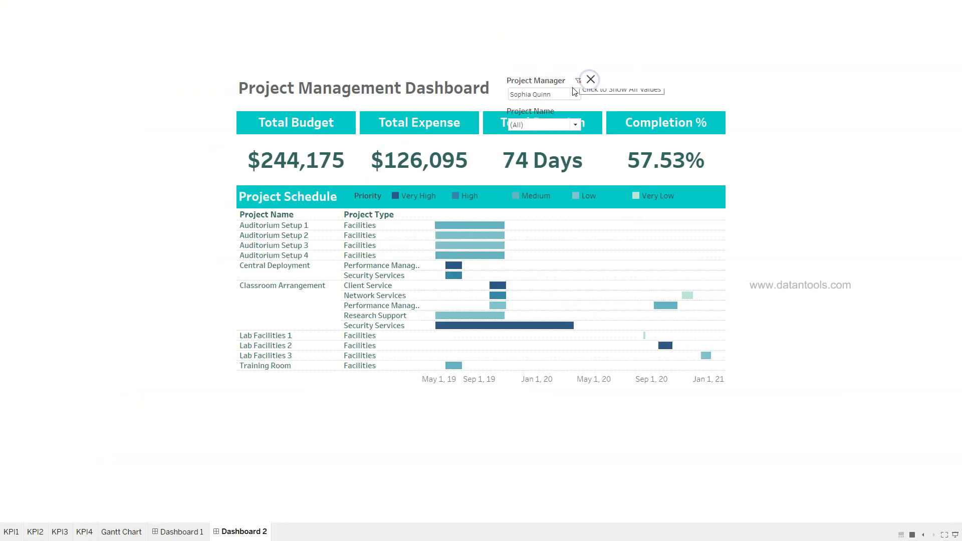
{"action": "left_click", "coordinate": [575, 94]}
{"action": "left_click", "coordinate": [517, 131]}
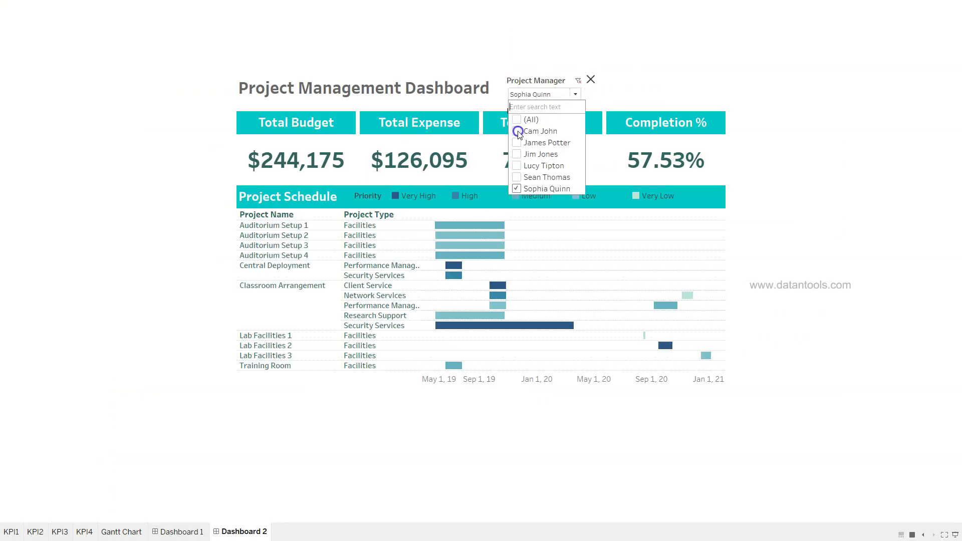
{"action": "left_click", "coordinate": [516, 142]}
{"action": "left_click", "coordinate": [517, 154]}
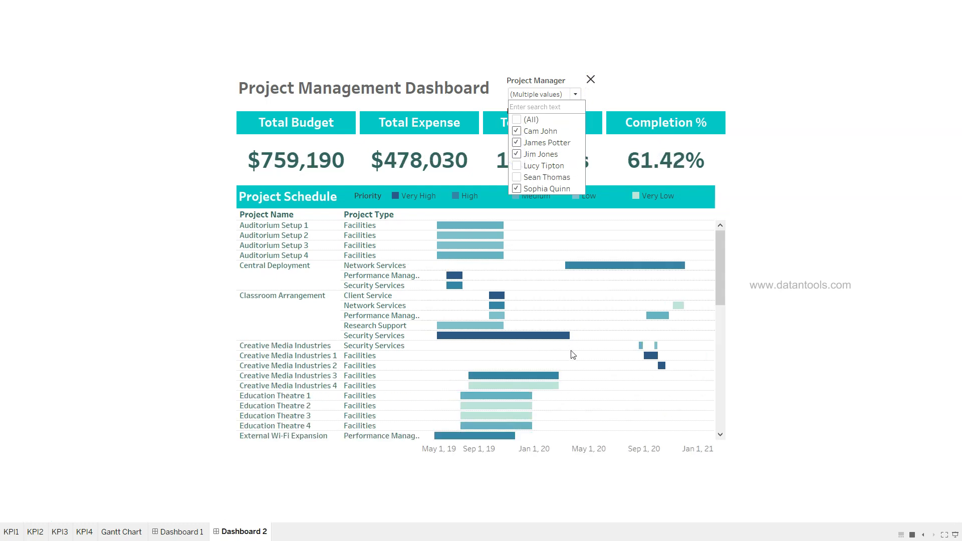
{"action": "left_click", "coordinate": [590, 79]}
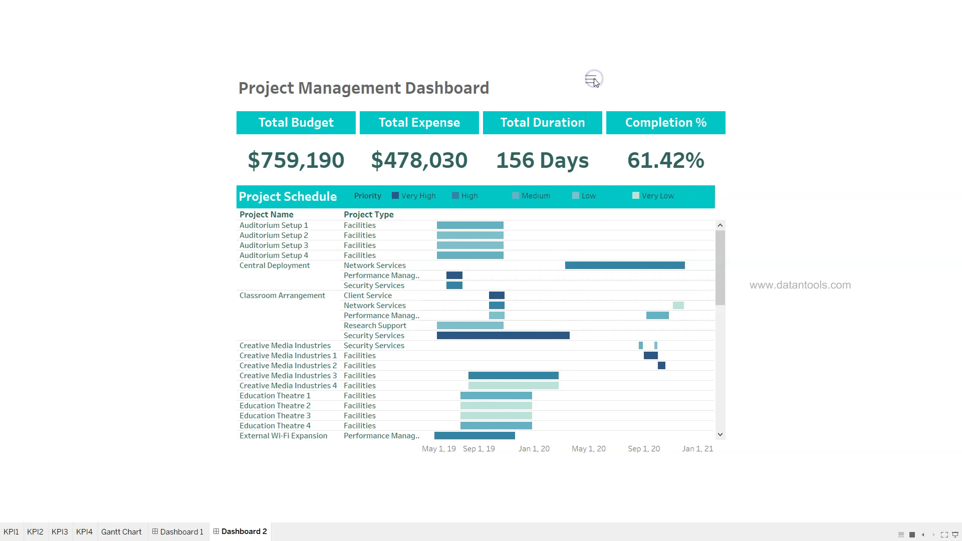
{"action": "key", "text": "Escape"}
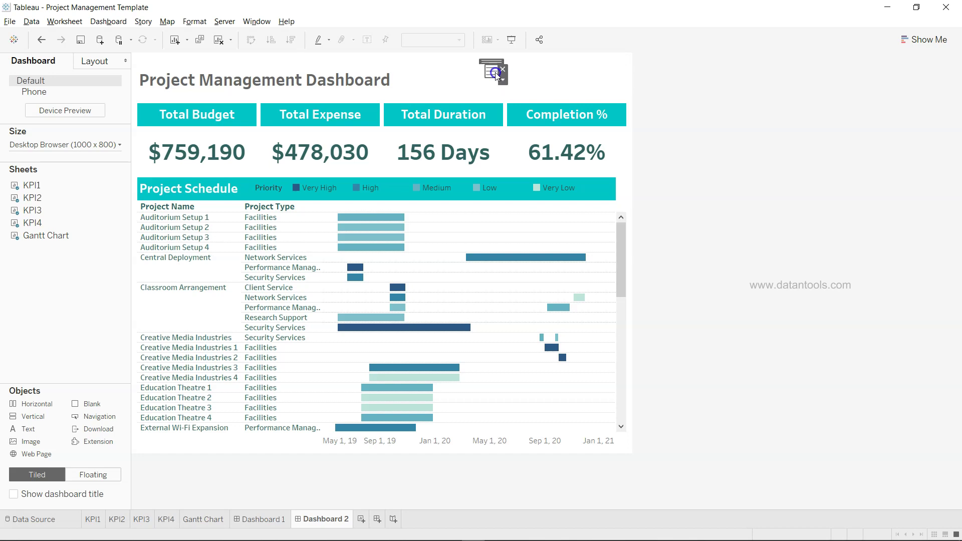
Reveal the filters, apply the Project Manager filter to all worksheets using this data source, and hide the filters again
{"action": "left_click", "coordinate": [495, 75], "text": "alt"}
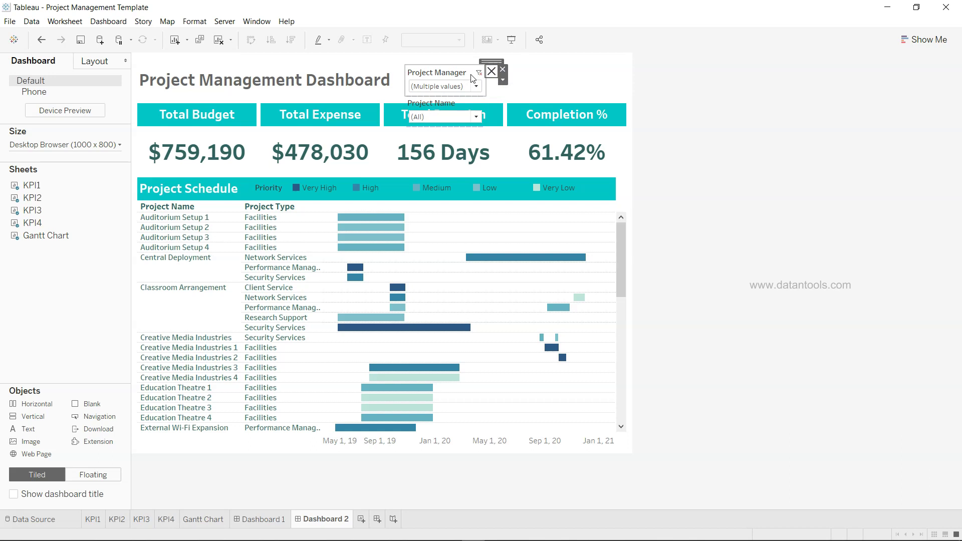
{"action": "left_click", "coordinate": [459, 75]}
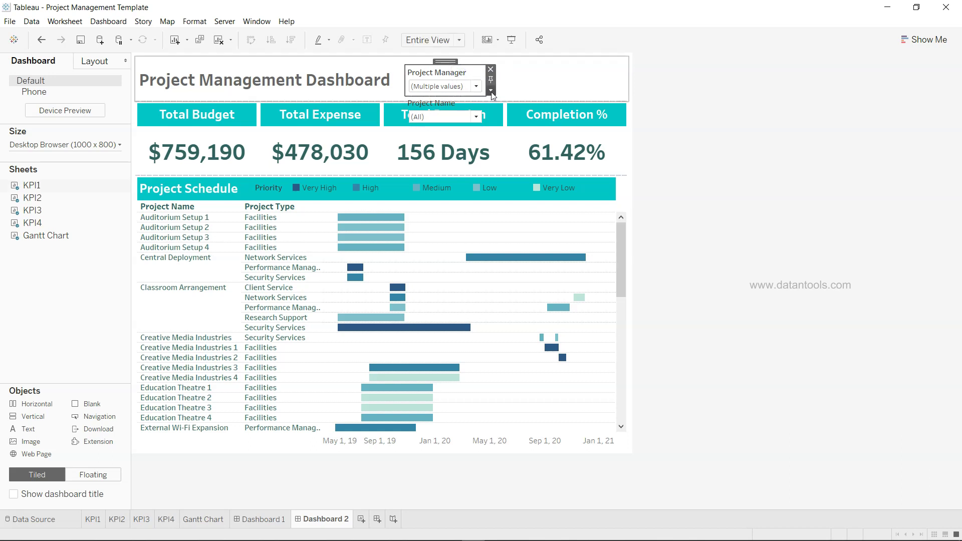
{"action": "left_click", "coordinate": [491, 92]}
{"action": "mouse_move", "coordinate": [583, 117]}
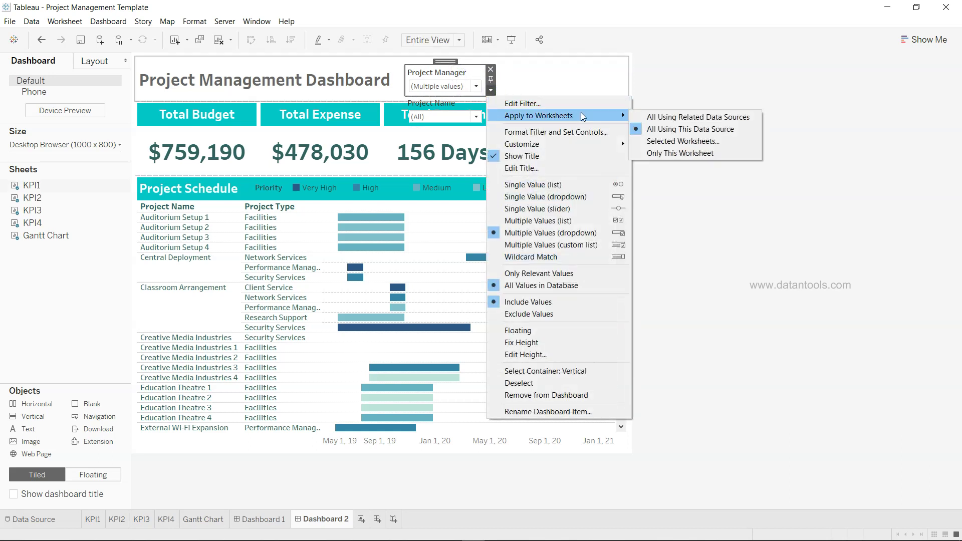
{"action": "left_click", "coordinate": [664, 130]}
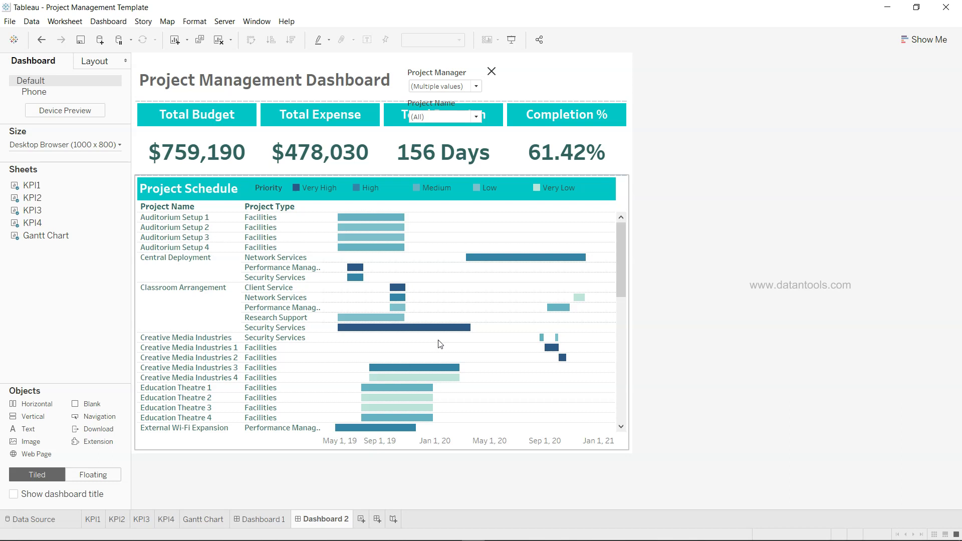
{"action": "mouse_move", "coordinate": [399, 138]}
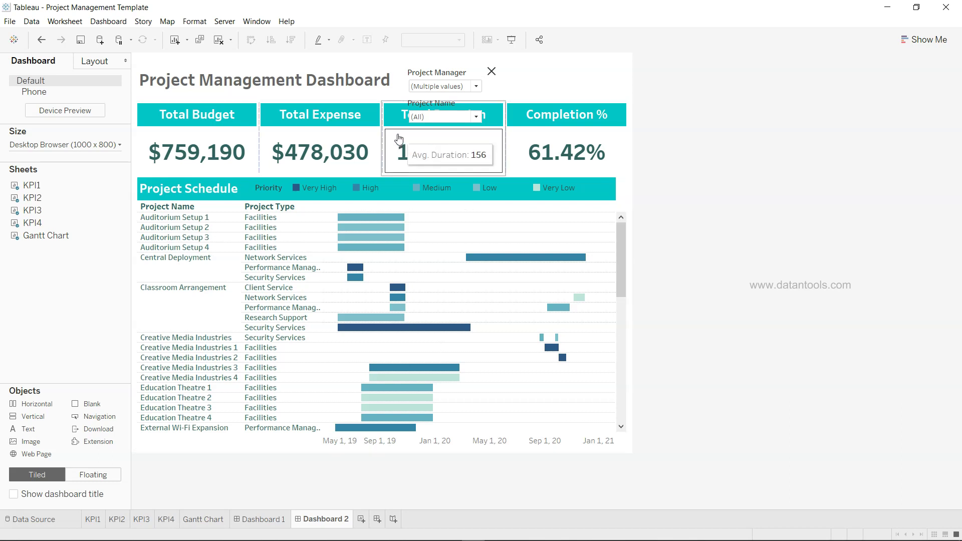
{"action": "left_click", "coordinate": [491, 73]}
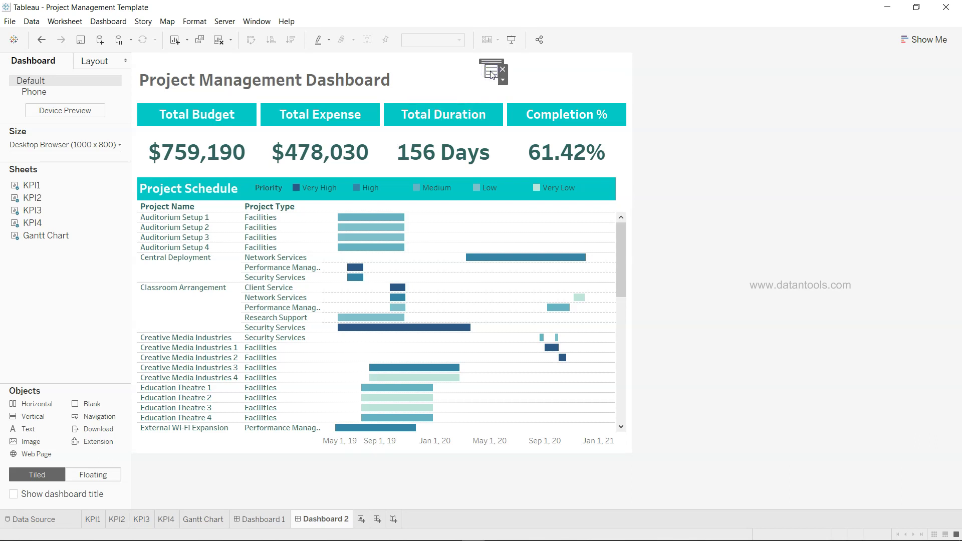
View Dashboard 2 and Dashboard 1 in presentation mode
{"action": "left_click", "coordinate": [511, 43]}
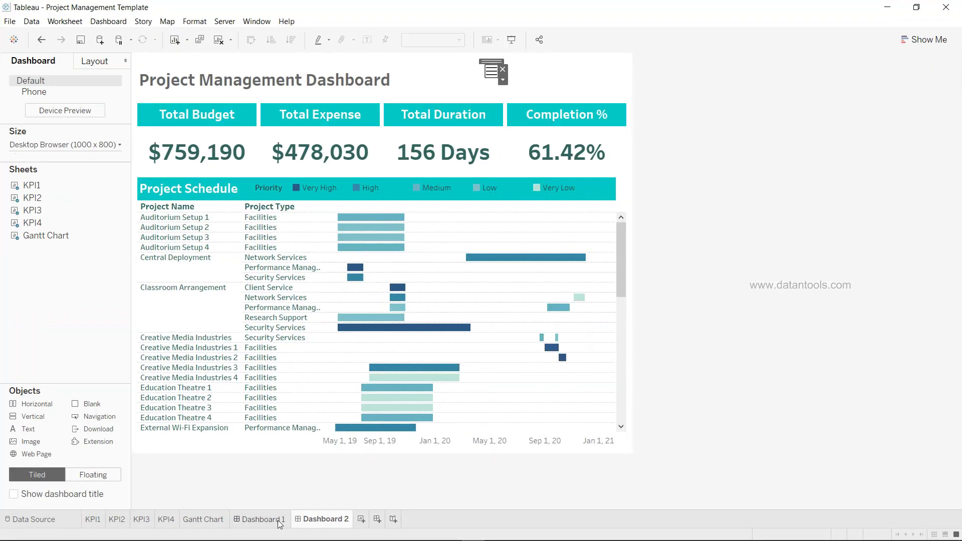
{"action": "left_click", "coordinate": [279, 521]}
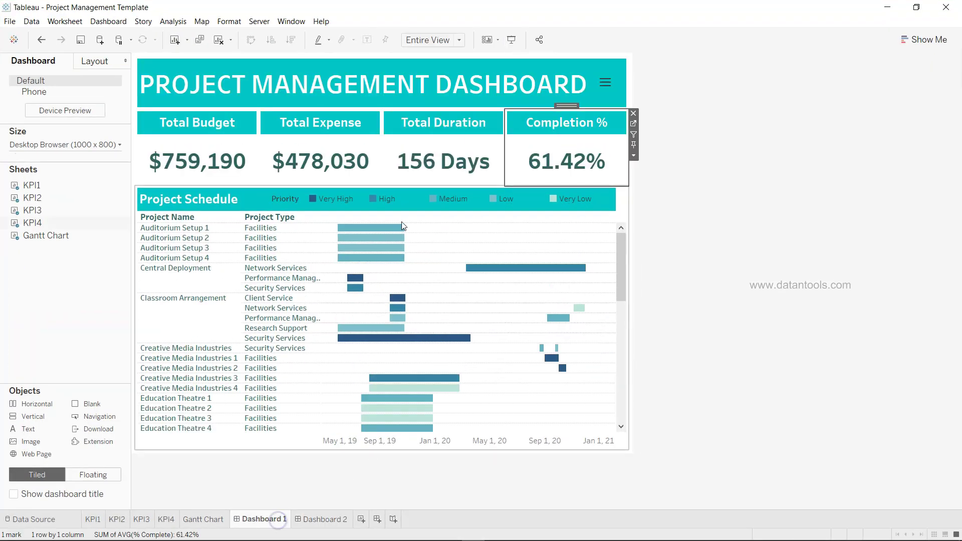
{"action": "left_click", "coordinate": [509, 39]}
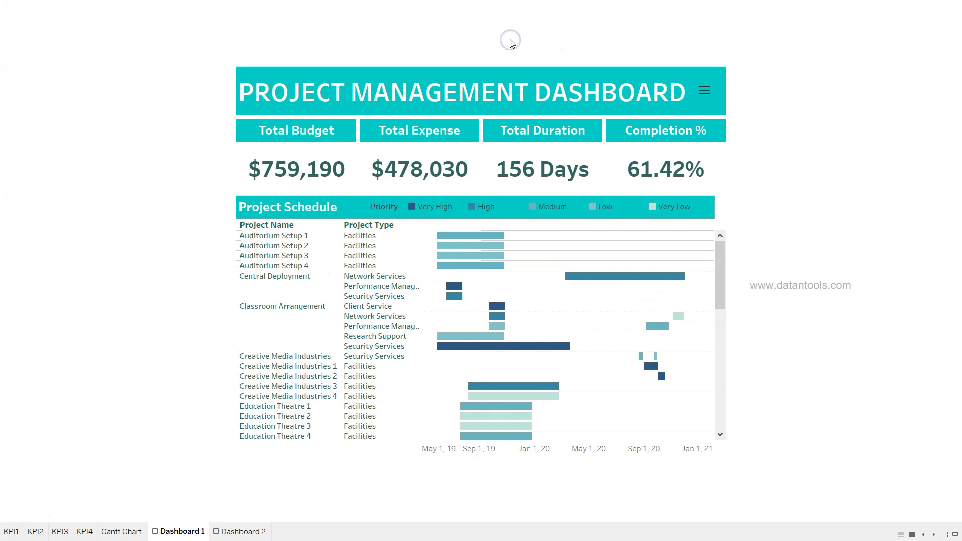